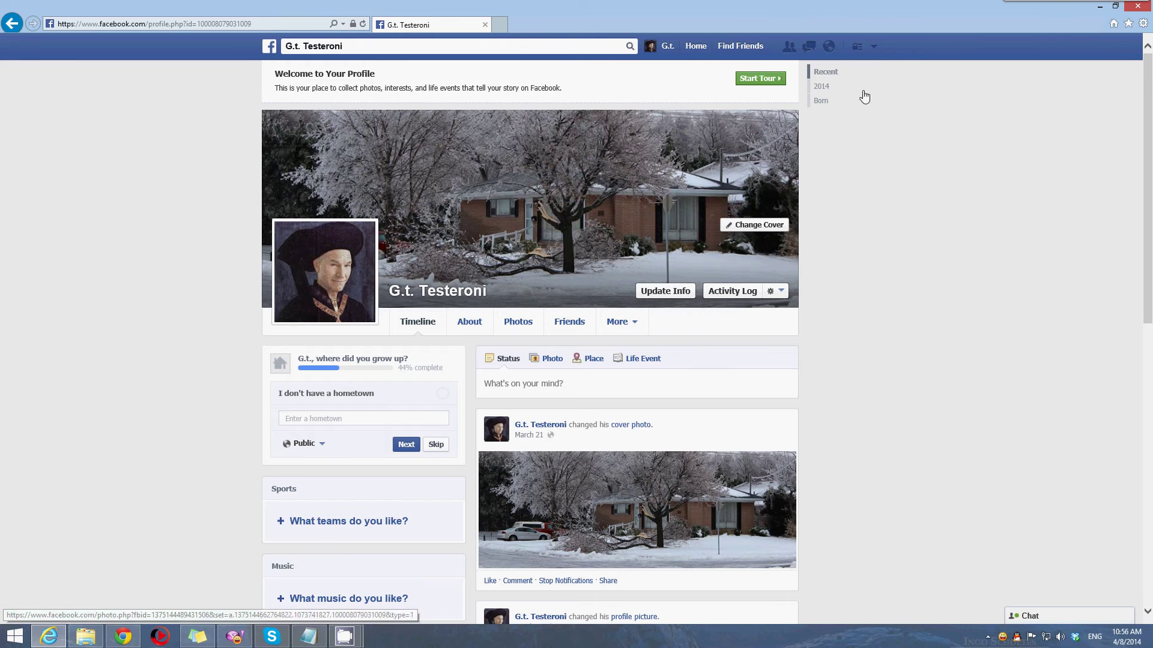
- Open the account menu from the profile Timeline's header dropdown
left_click(873, 46)
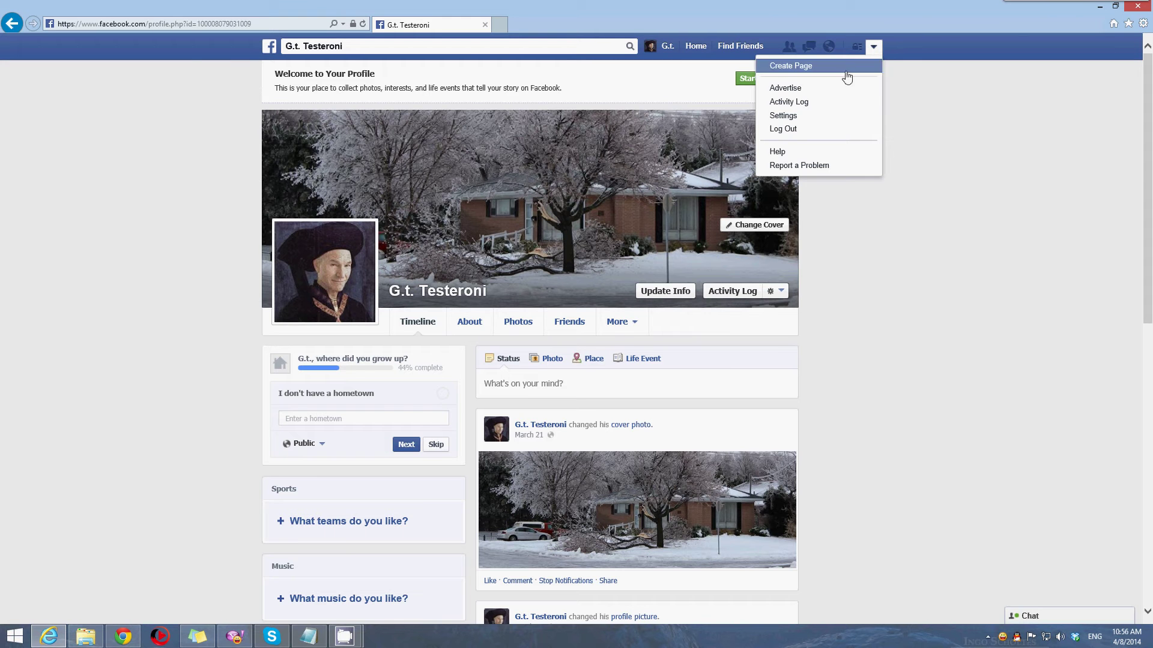
left_click(940, 113)
left_click(874, 53)
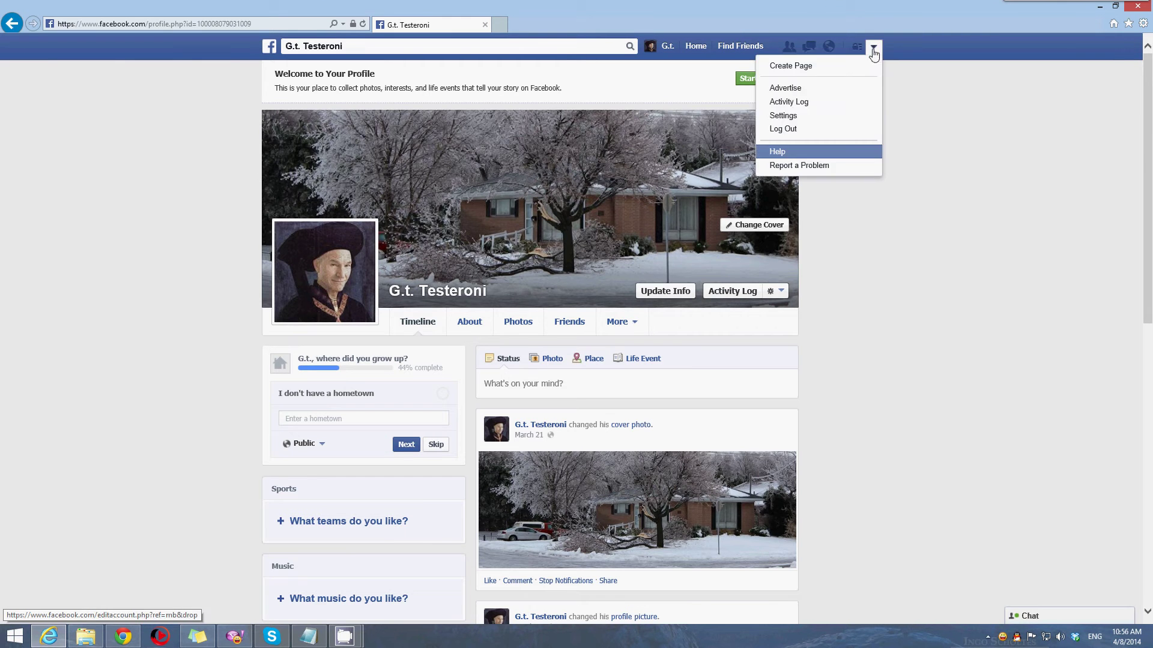
- In Settings, edit the name to first name Ralph, display Ralph Testeroni, alternate name Raoul
left_click(802, 117)
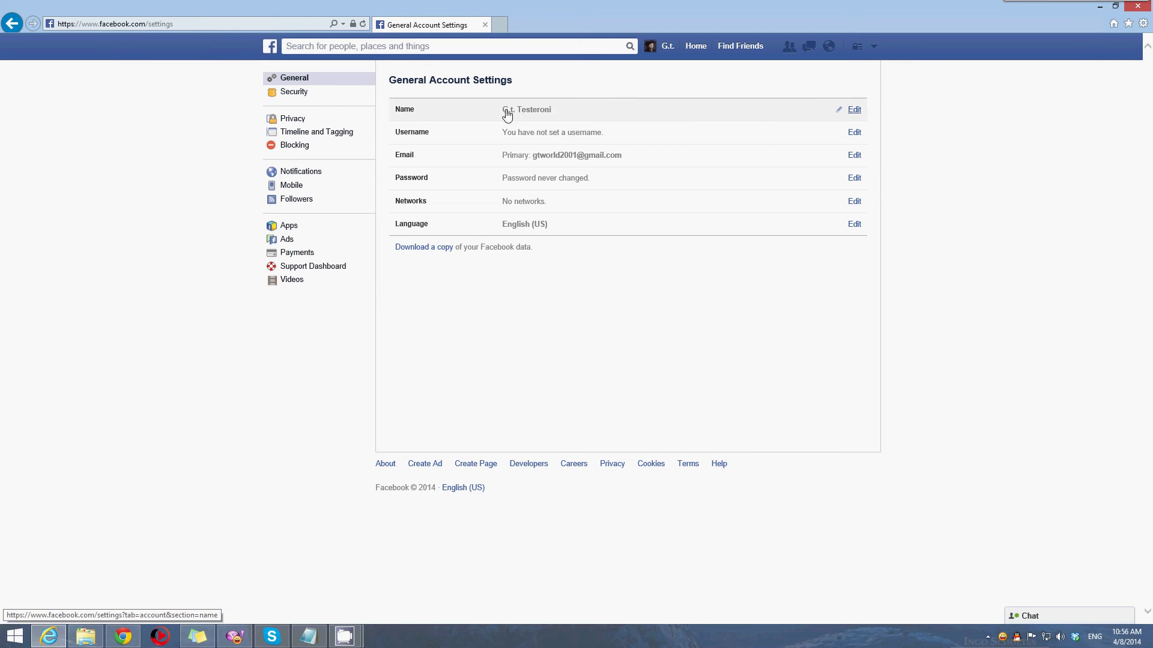
left_click(855, 111)
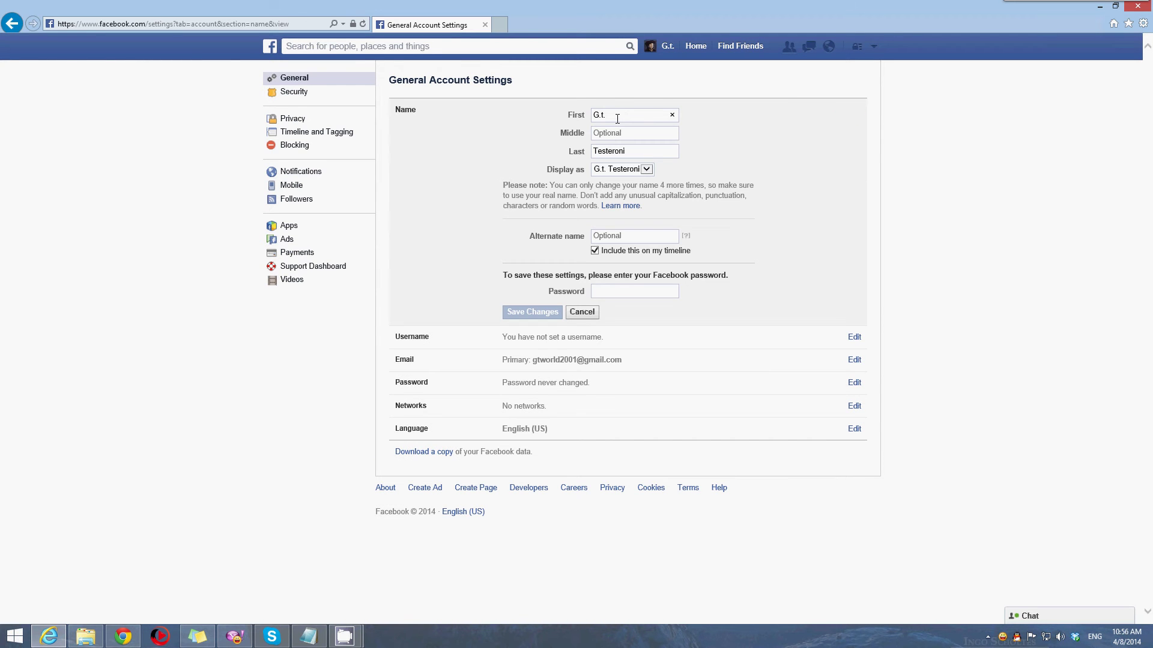
left_click_drag(619, 116, 531, 100)
type("R")
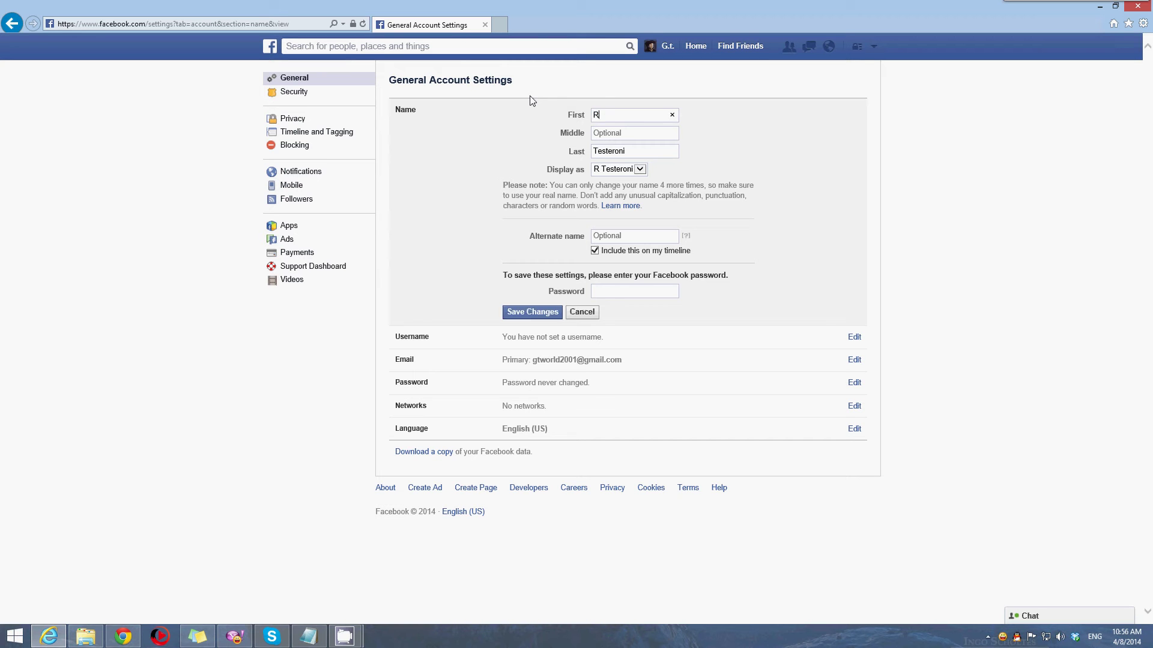
type("alph")
left_click(656, 171)
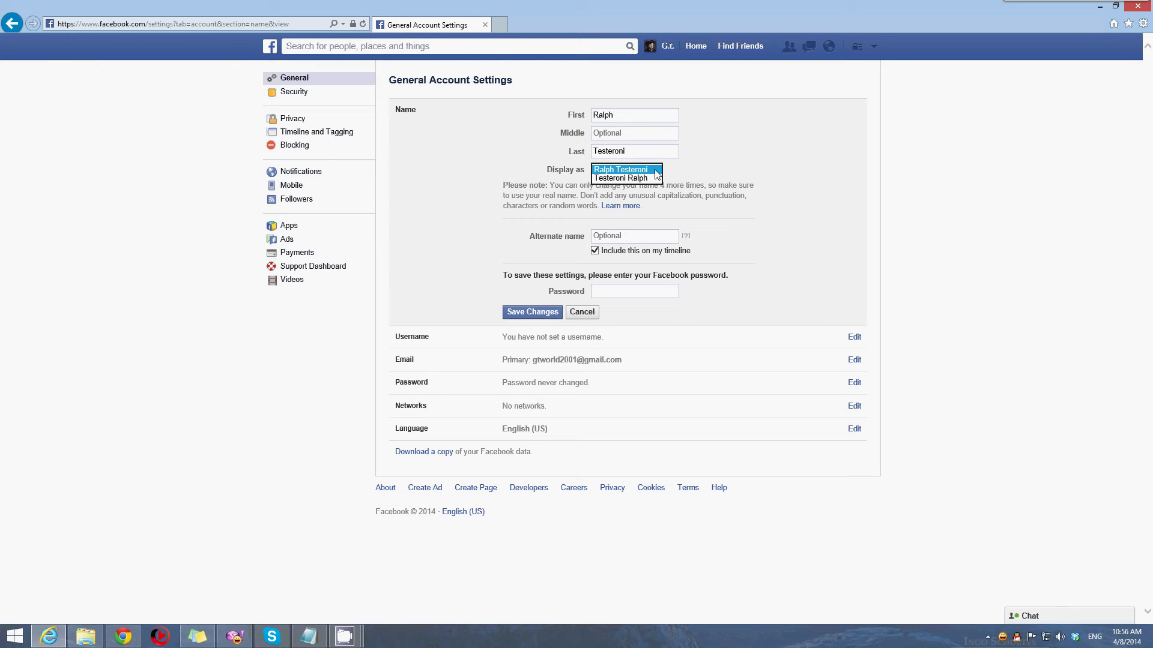
left_click(657, 170)
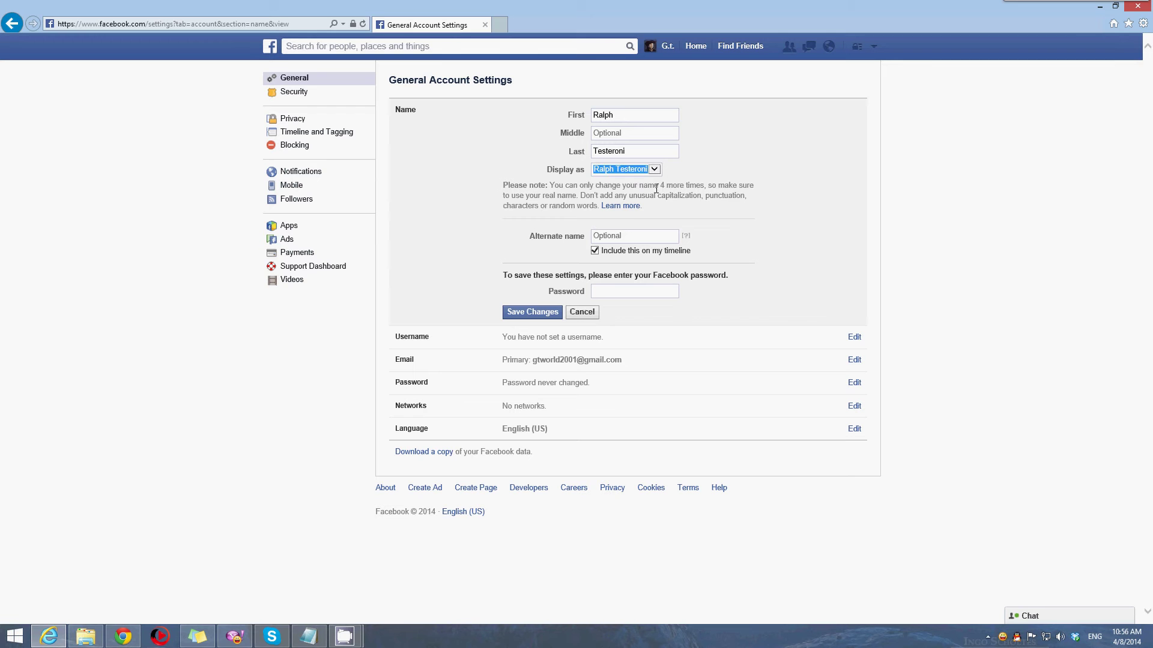
left_click(645, 236)
type("Raoul")
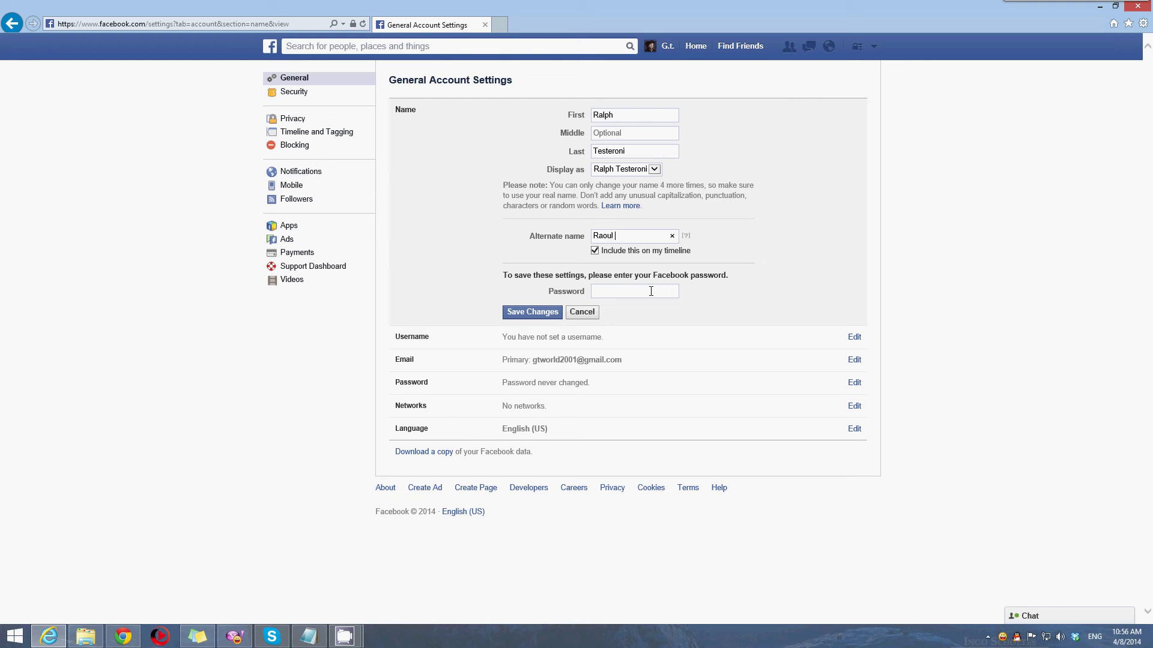
- Discard the name edits, then dismiss the username verification notice
left_click(579, 316)
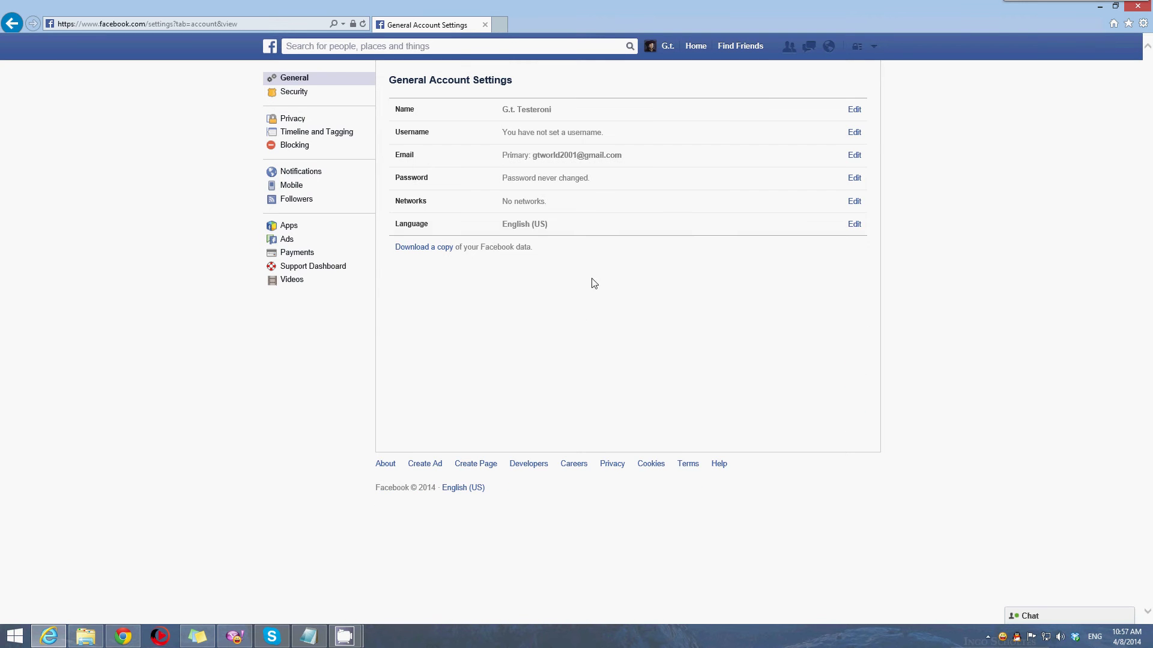
left_click(854, 133)
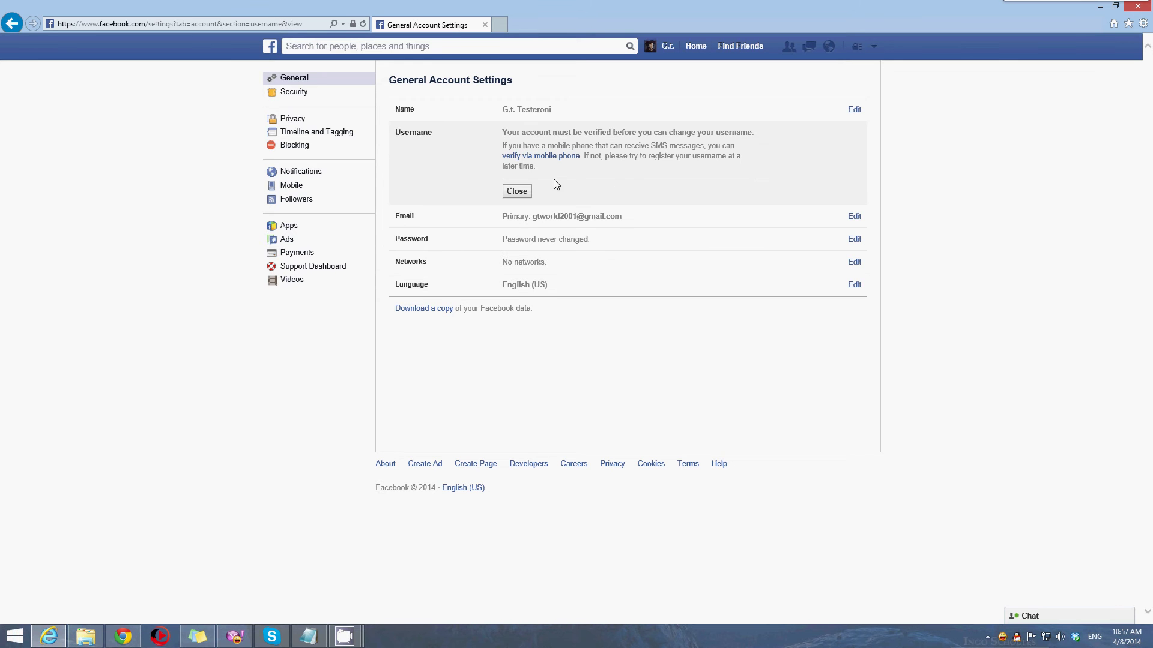
left_click(516, 193)
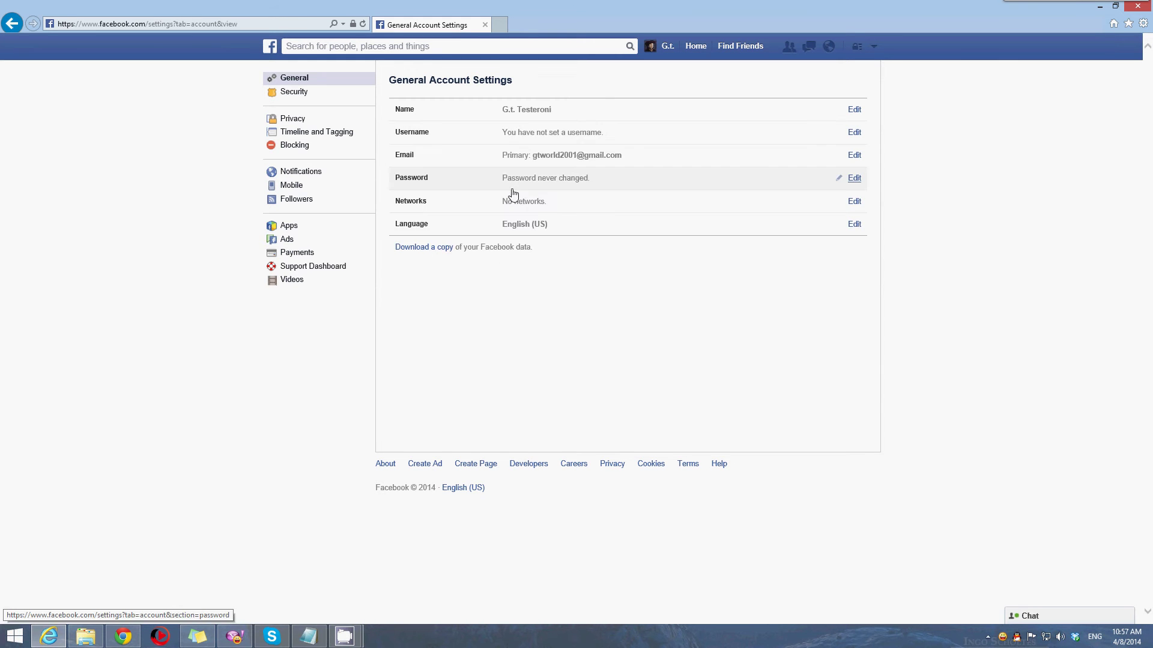
left_click(854, 156)
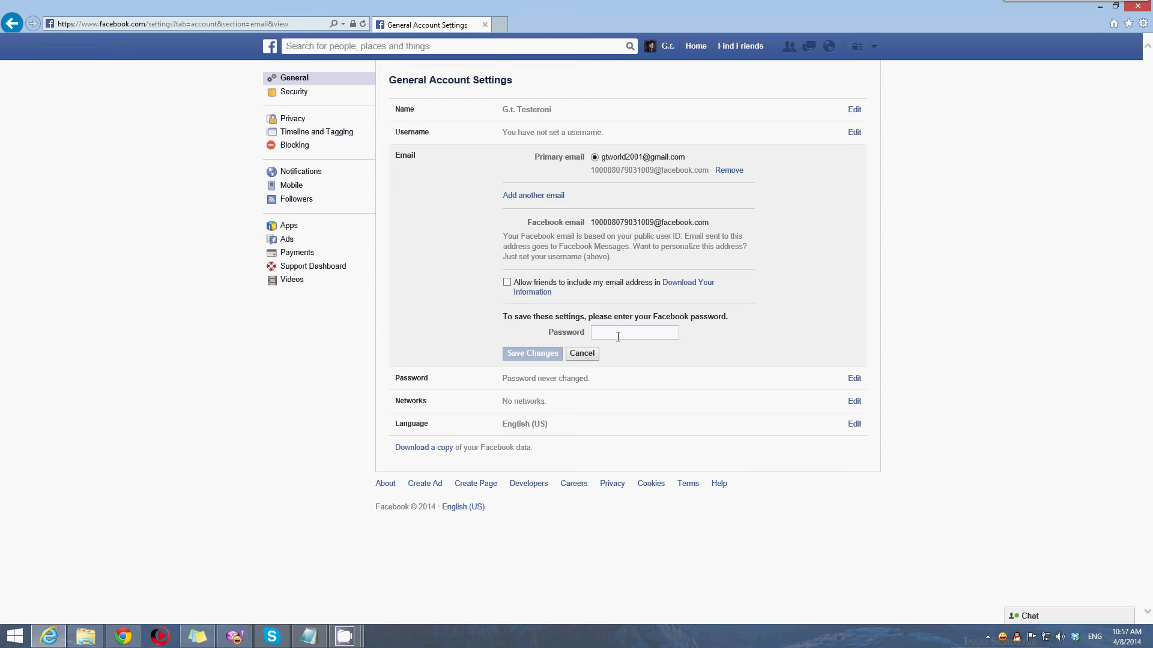
left_click(581, 354)
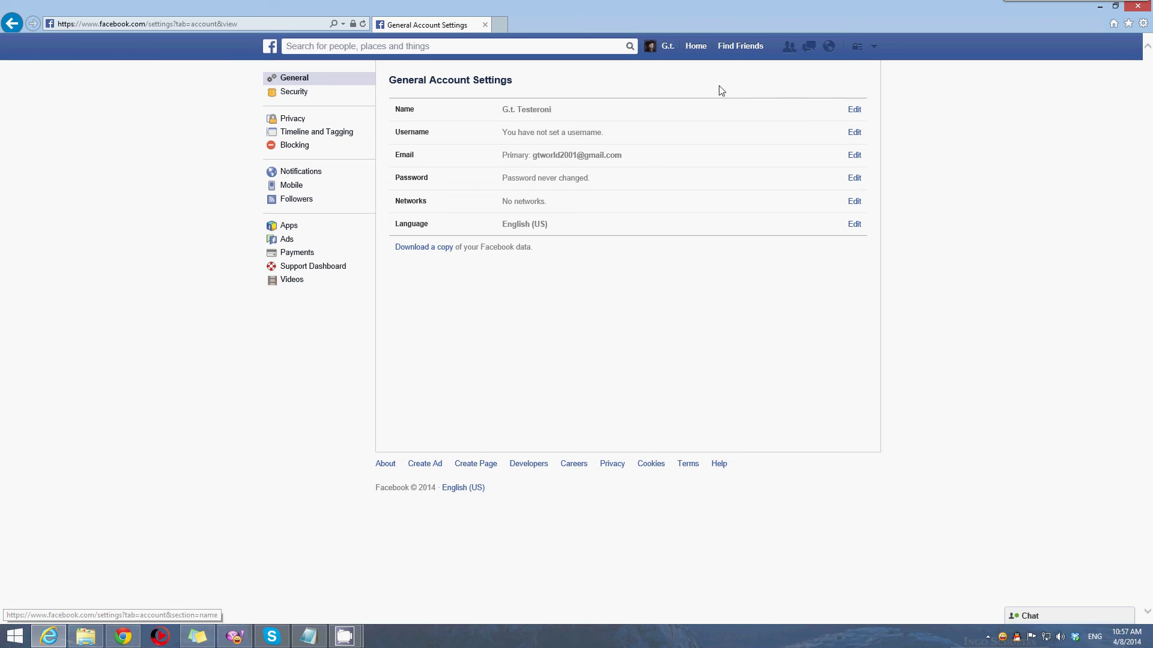
- Return to the profile Timeline and start editing its About information
left_click(665, 46)
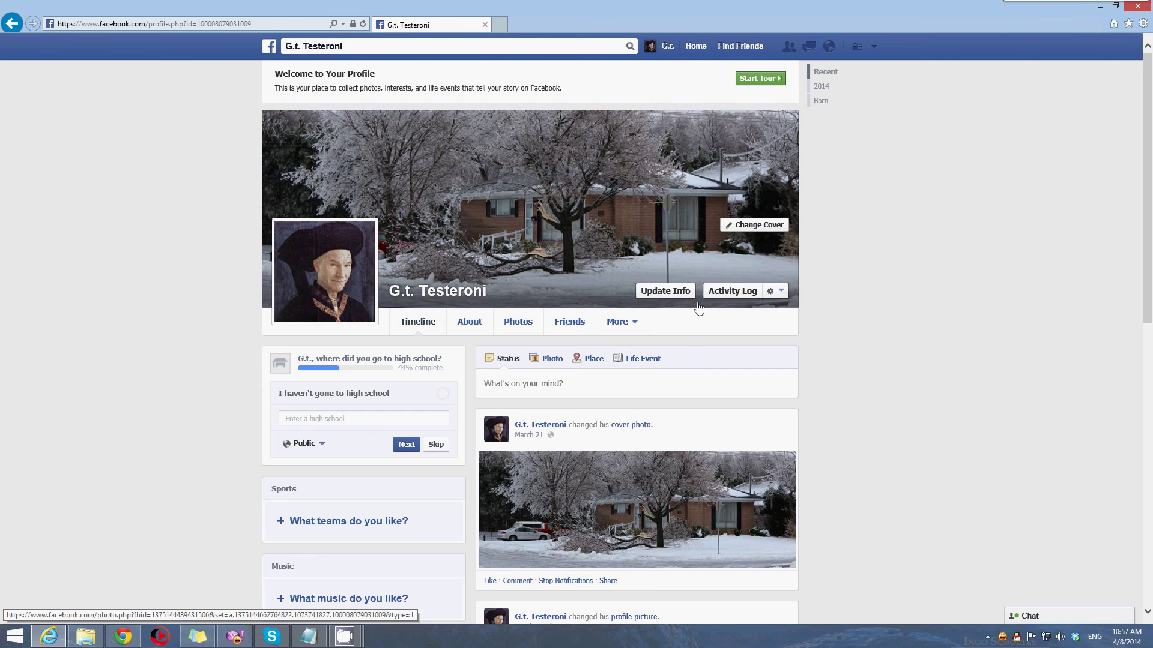
left_click(665, 291)
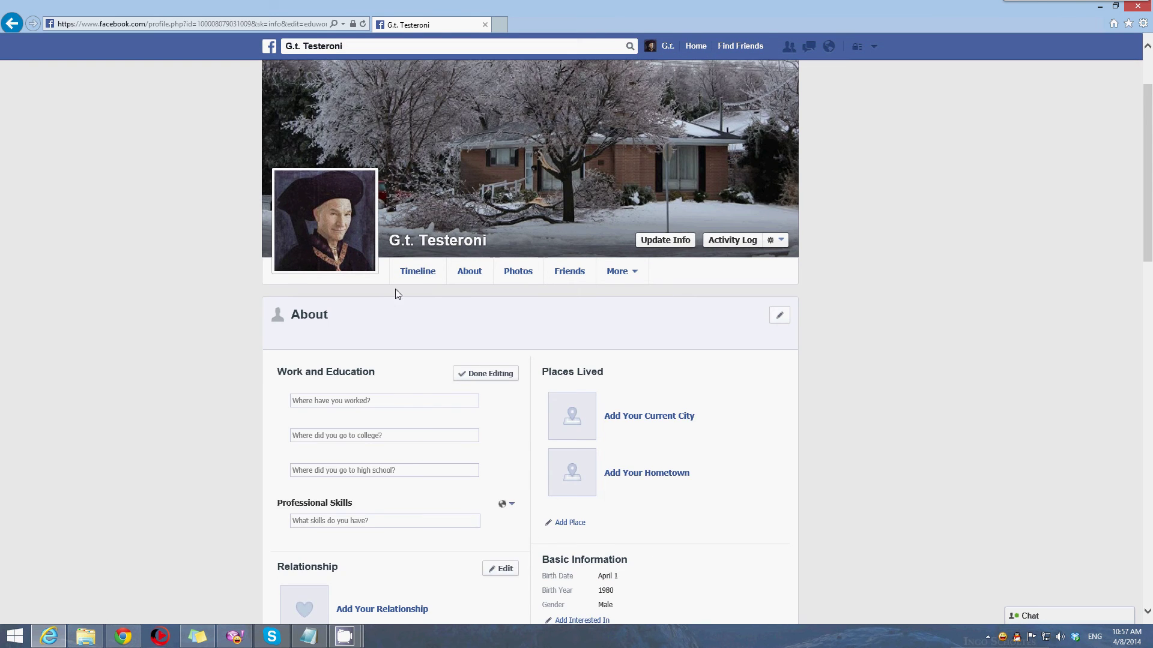
scroll(184, 281, "down", 3)
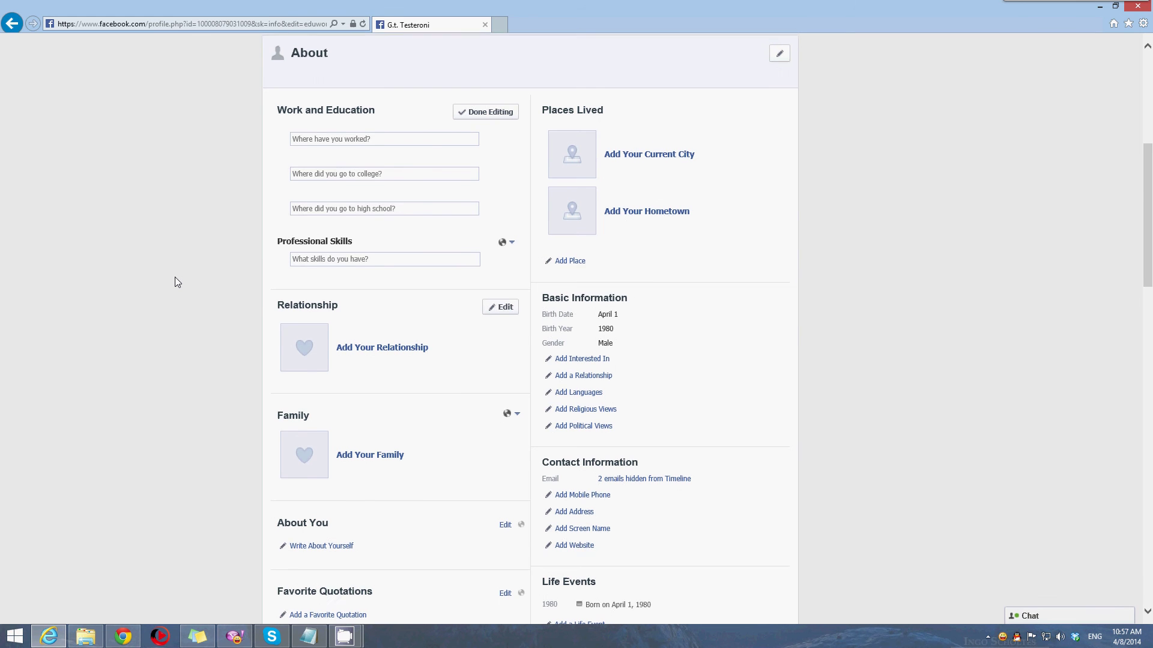
scroll(176, 282, "up", 3)
scroll(175, 283, "down", 1)
scroll(177, 282, "down", 1)
scroll(176, 282, "down", 2)
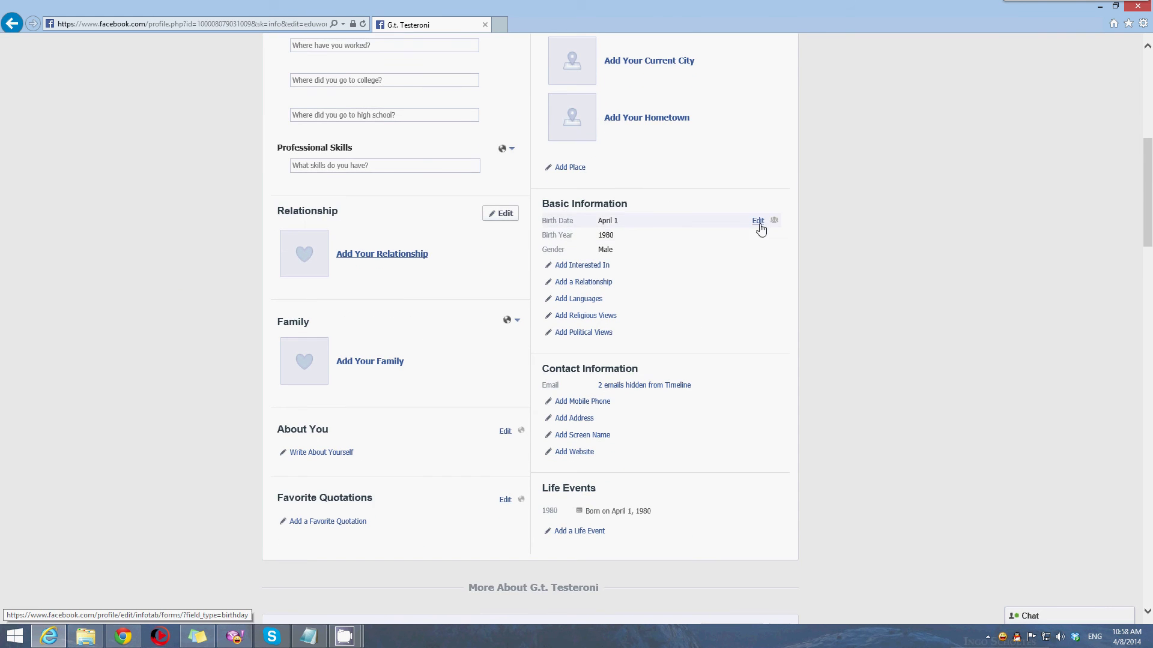
left_click(758, 221)
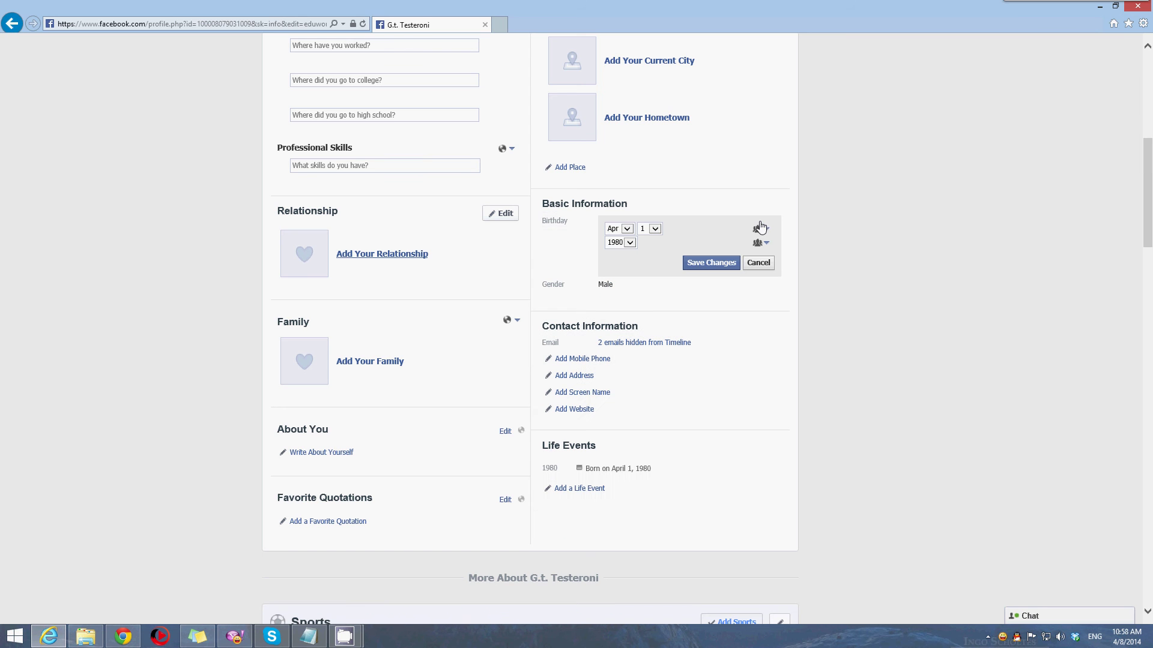
left_click(758, 263)
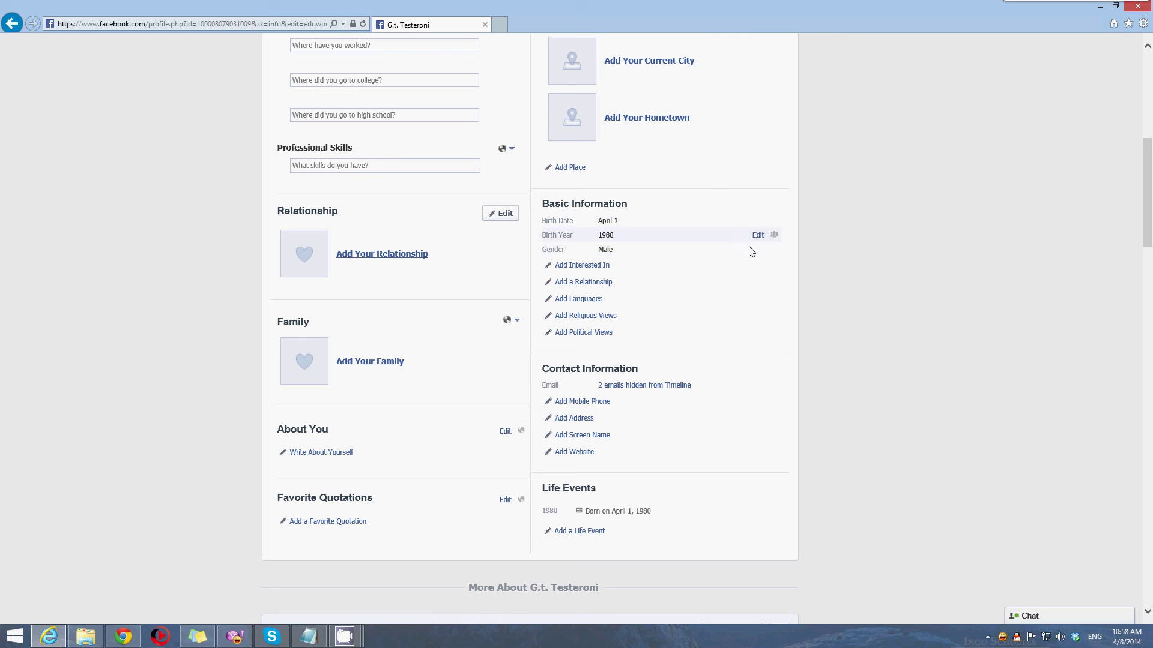
- Edit the gender, choosing Custom and starting a custom gender description
mouse_move(631, 250)
left_click(758, 250)
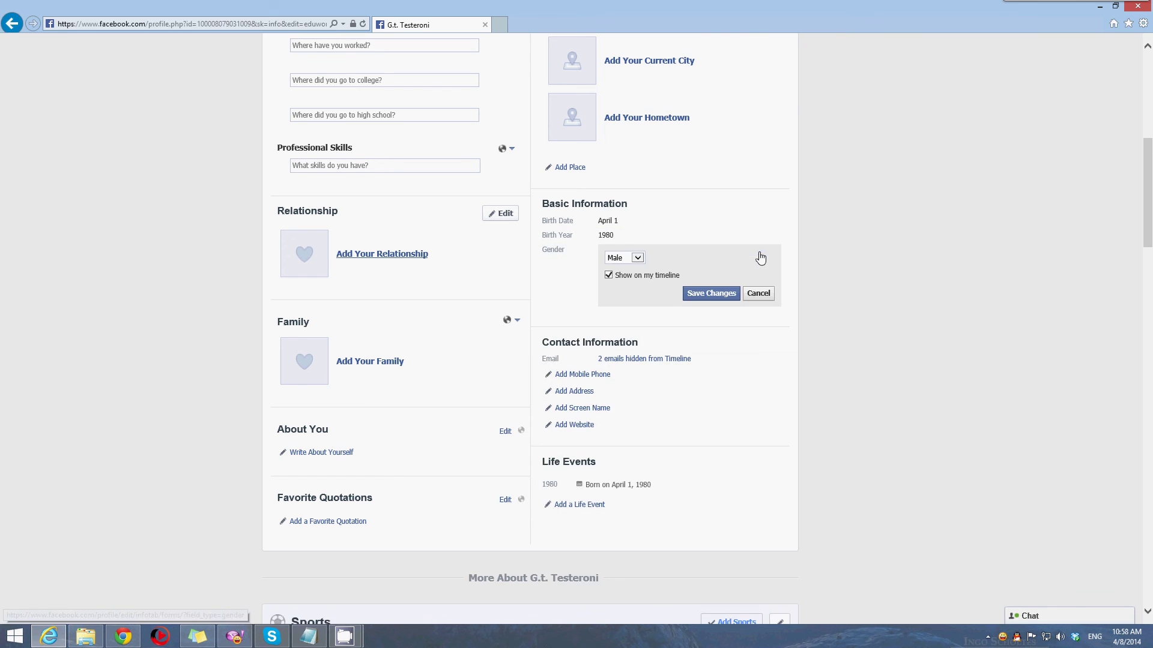
left_click(639, 260)
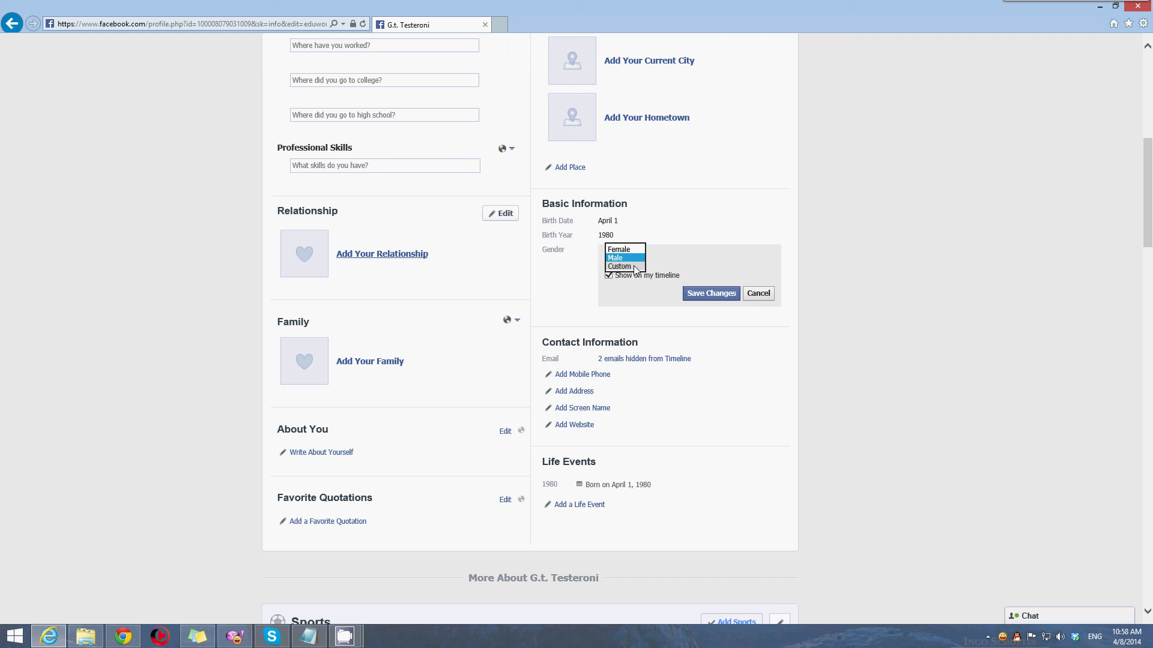
left_click(637, 267)
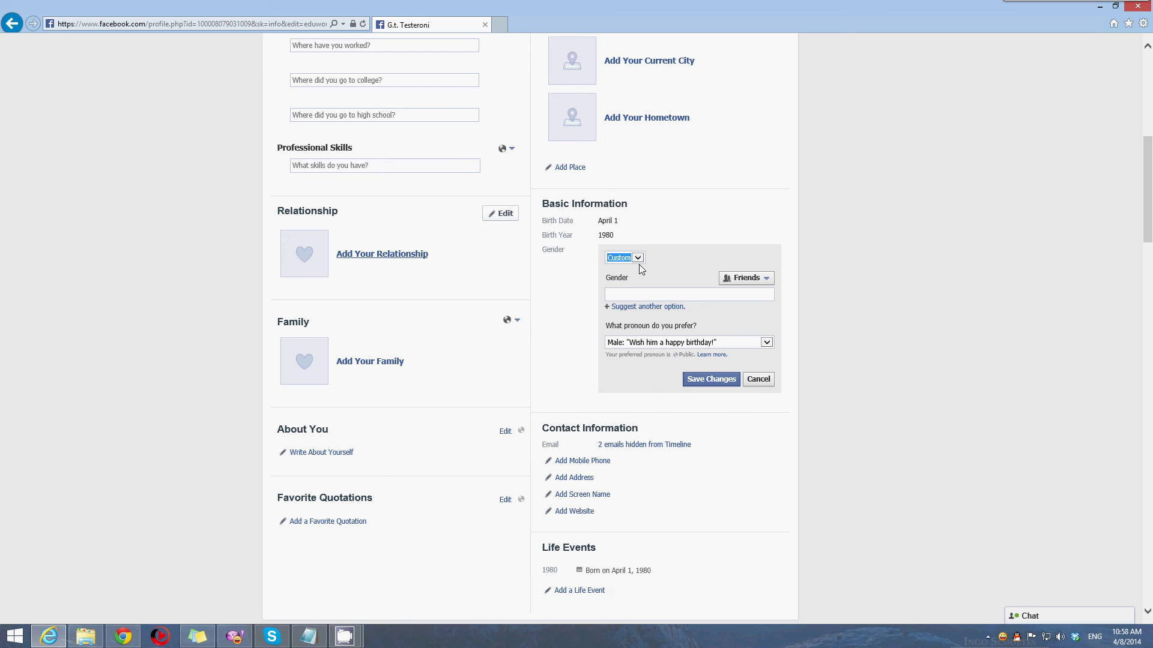
left_click(622, 293)
- Dismiss the gender suggestion dialog, keep Male as pronoun, and cancel the gender edit
left_click(629, 308)
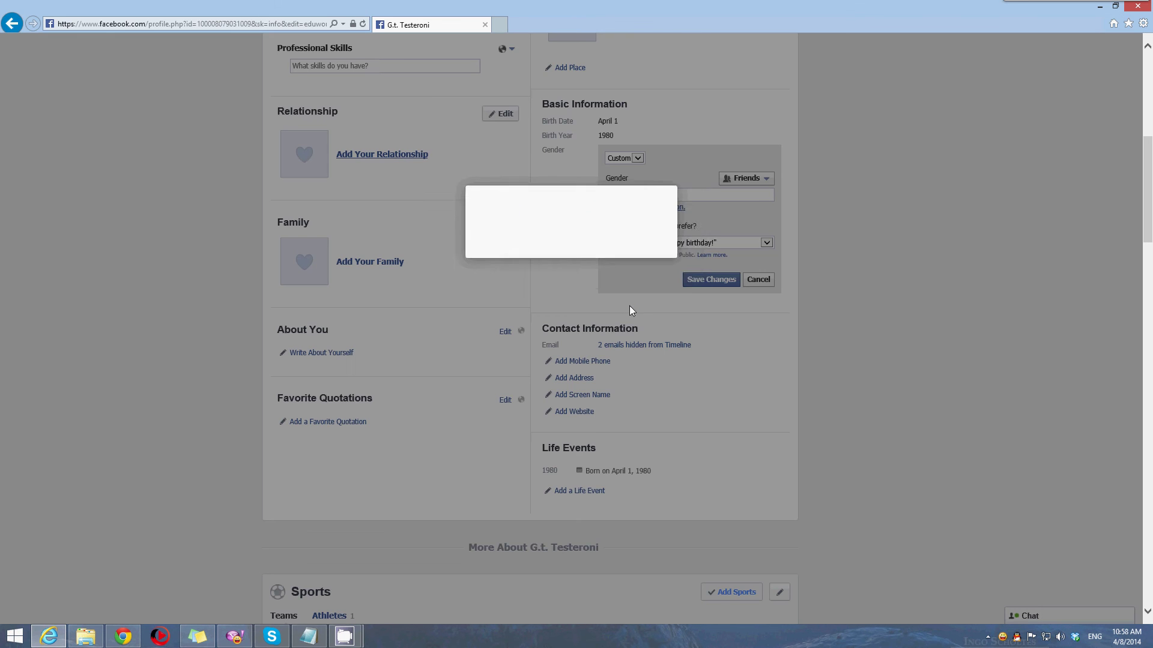
left_click(682, 280)
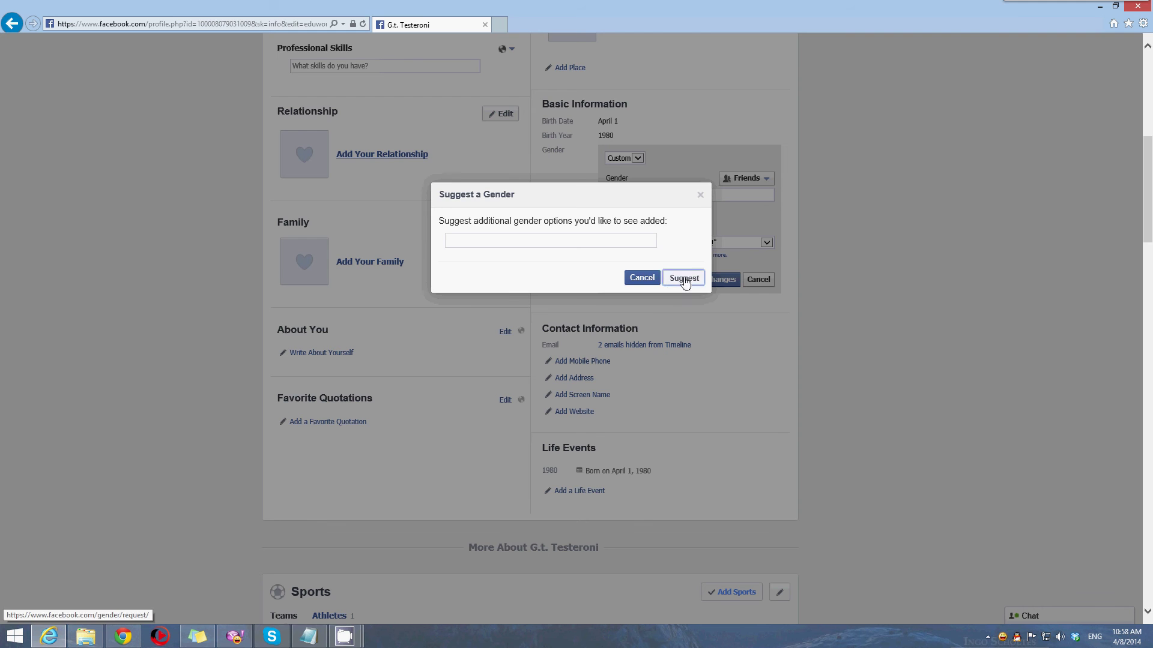
left_click(644, 280)
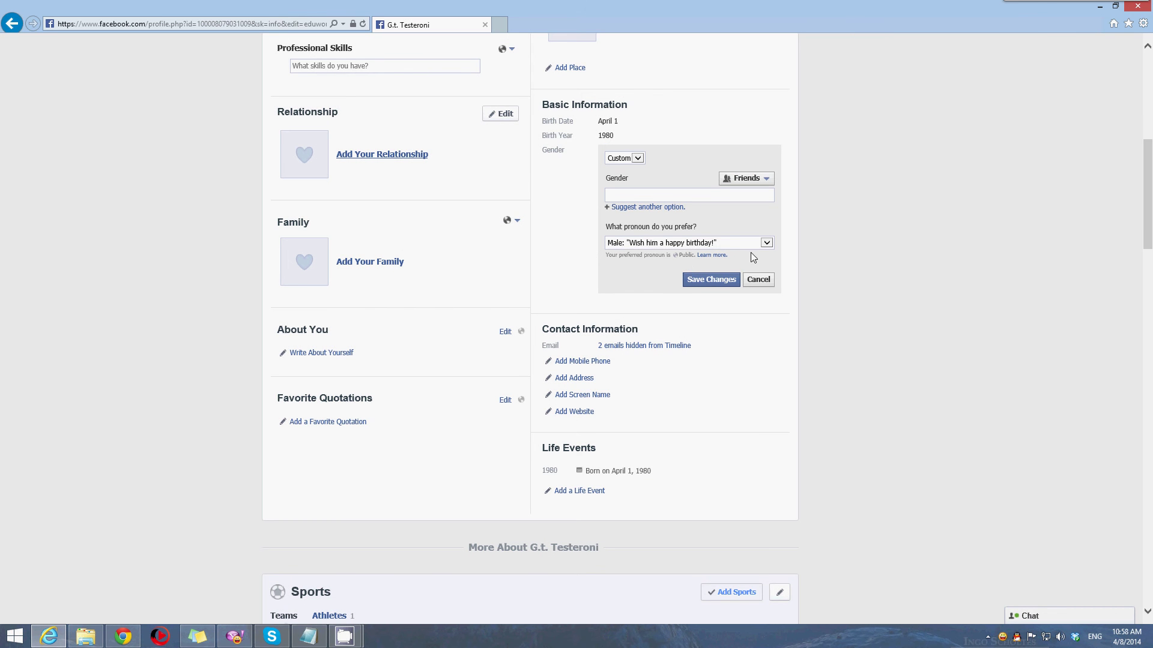
left_click(767, 243)
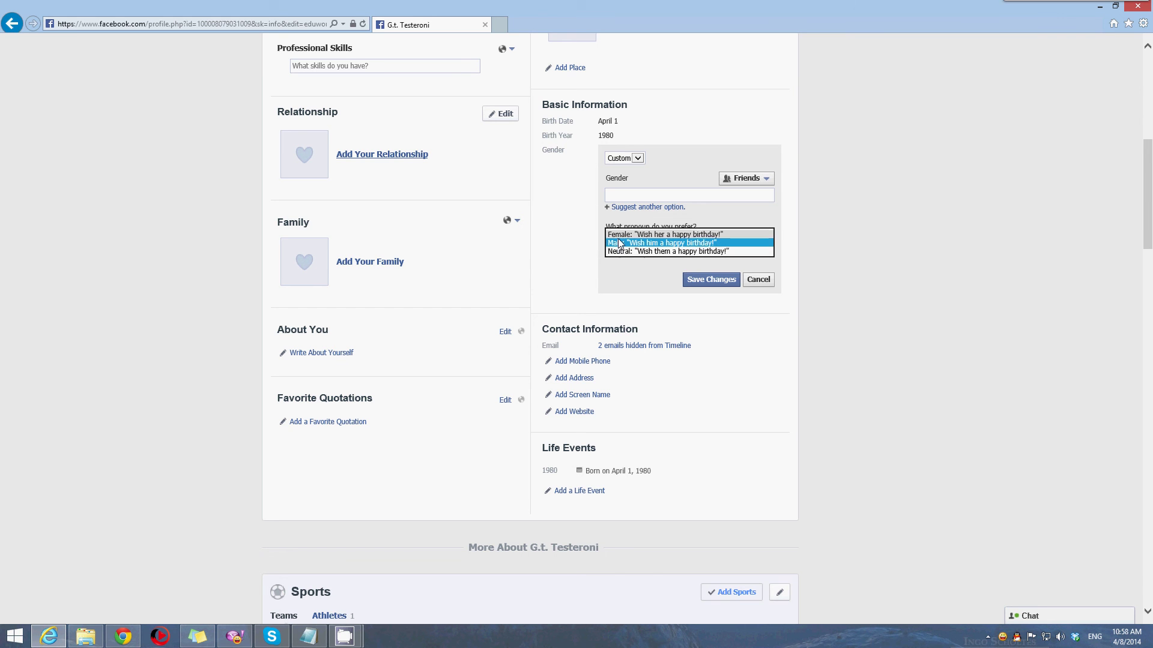
left_click(663, 279)
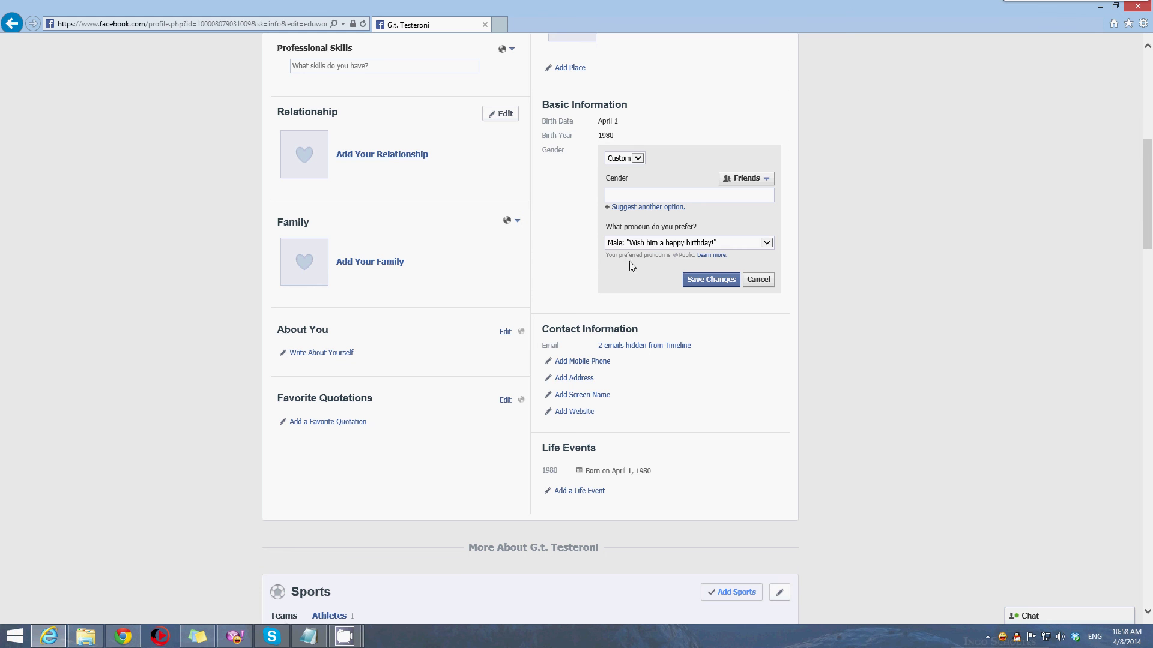
left_click(758, 280)
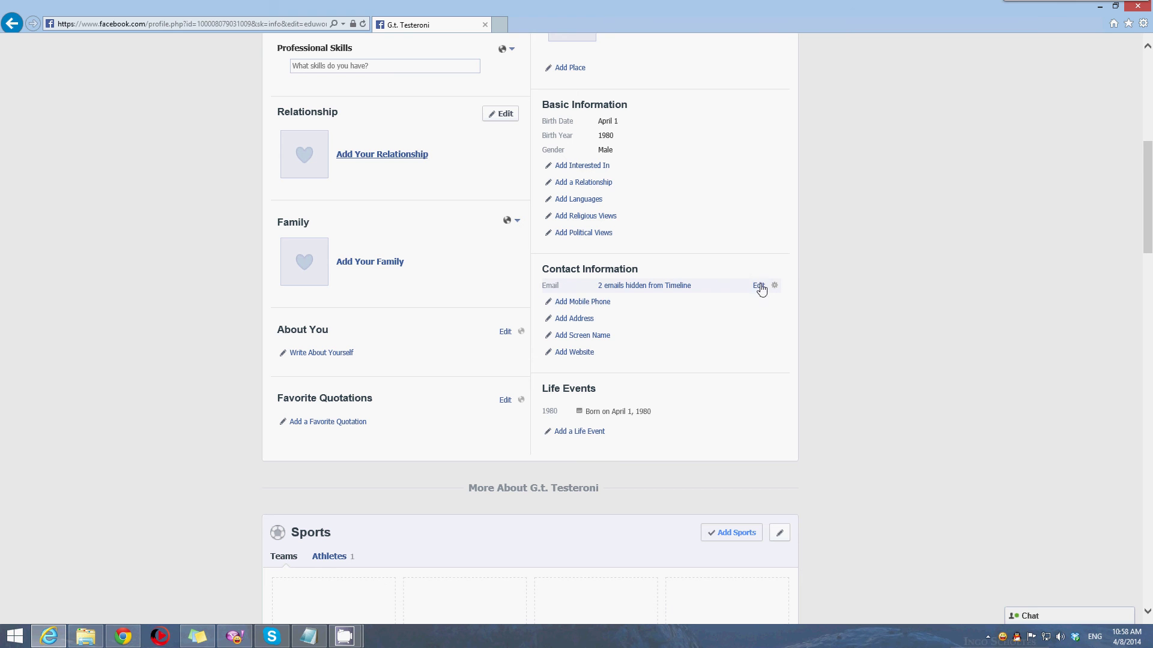
mouse_move(662, 286)
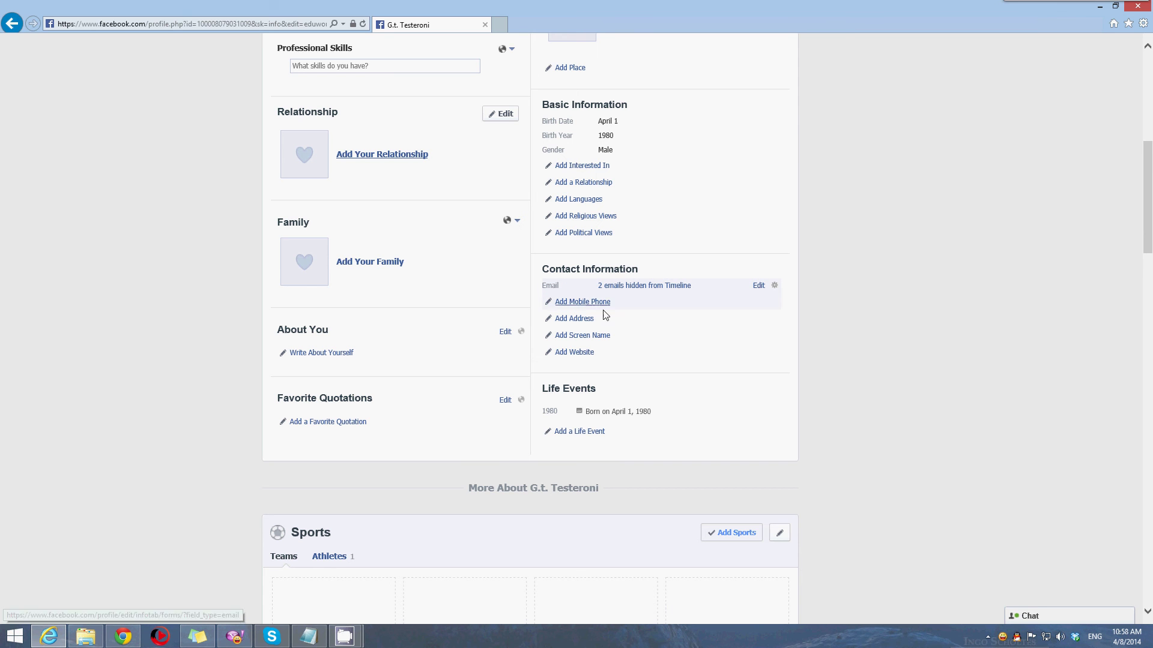
left_click(580, 318)
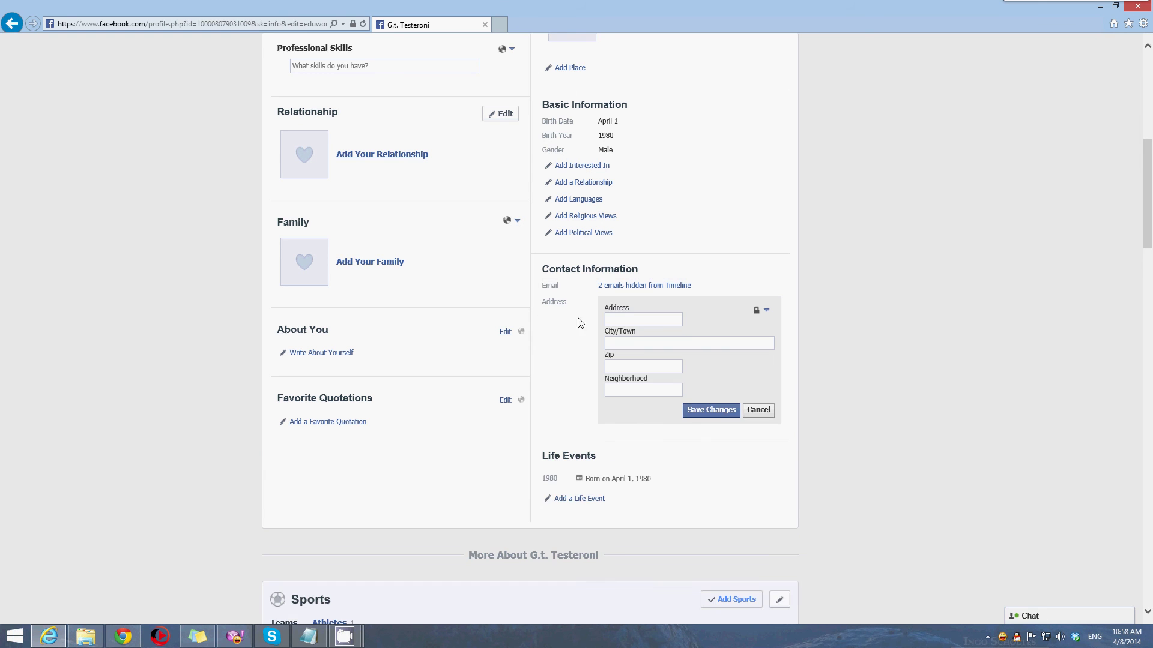
left_click(760, 410)
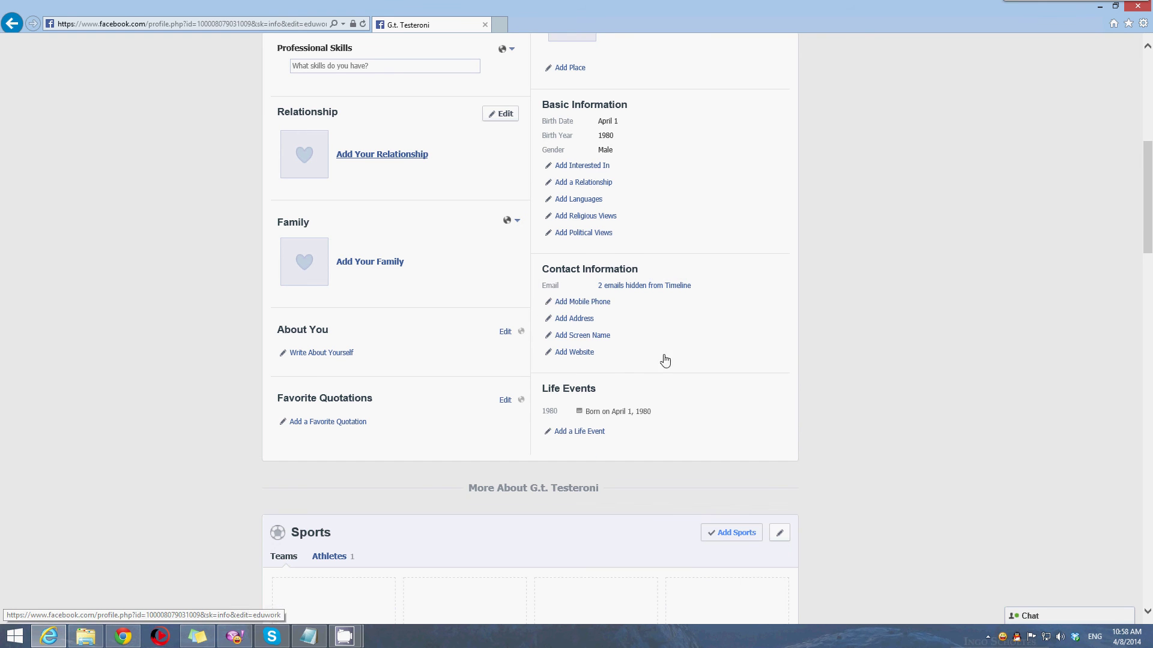
left_click(758, 286)
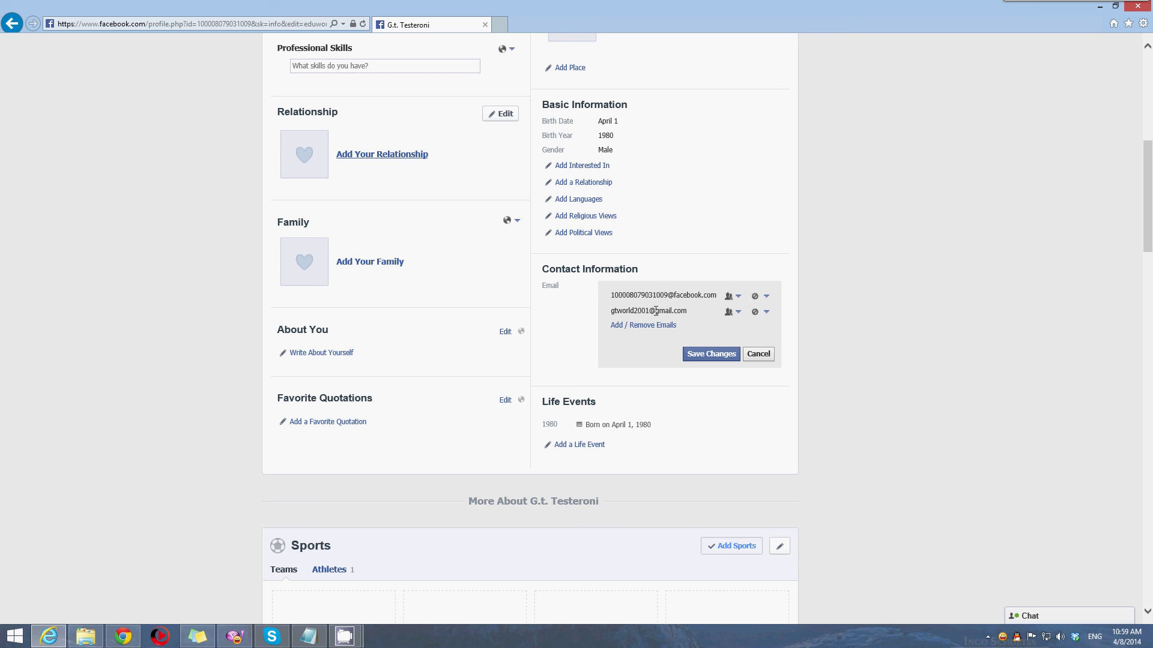
left_click(618, 325)
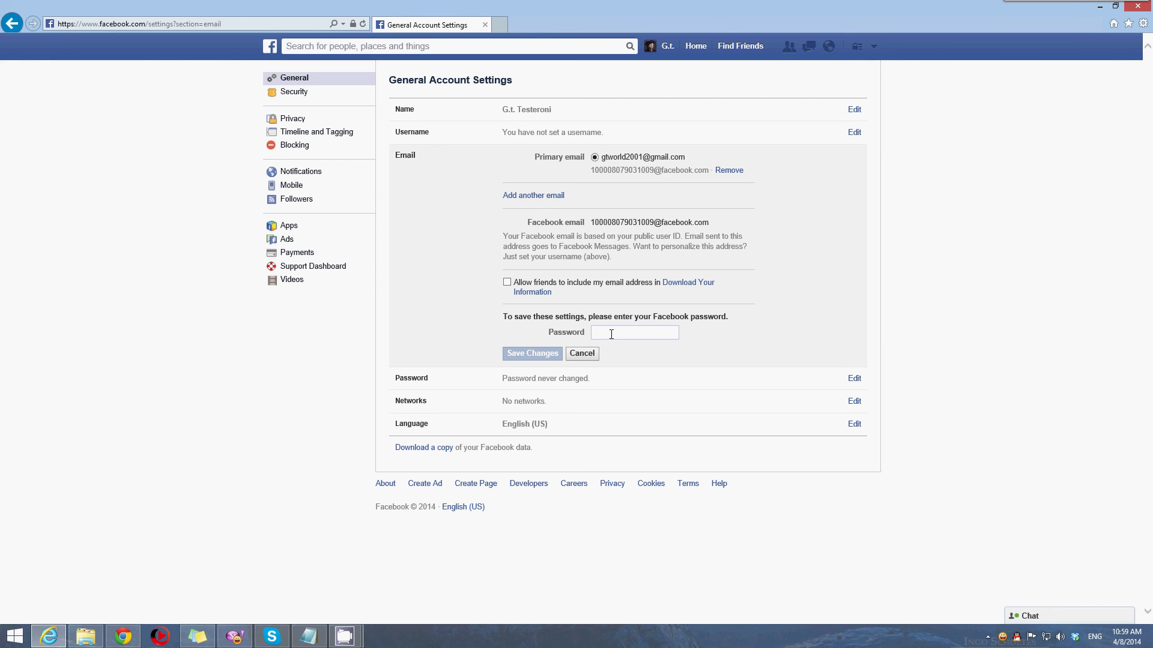
- Start adding another email address, then cancel without changes
left_click(533, 196)
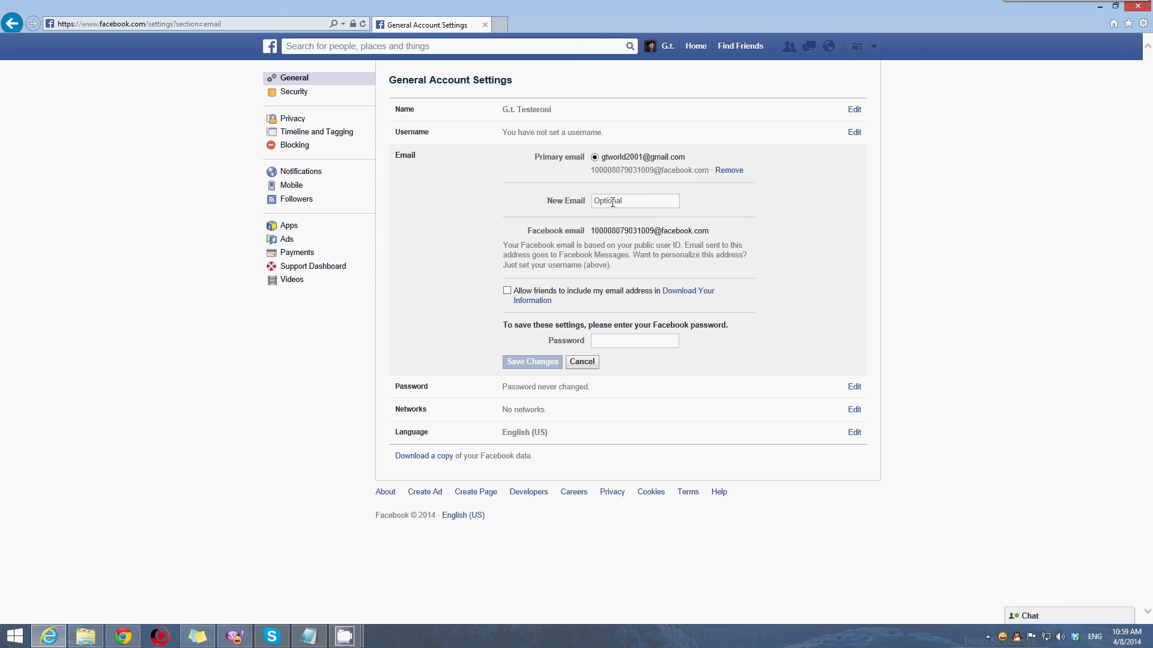
left_click(632, 201)
left_click(580, 363)
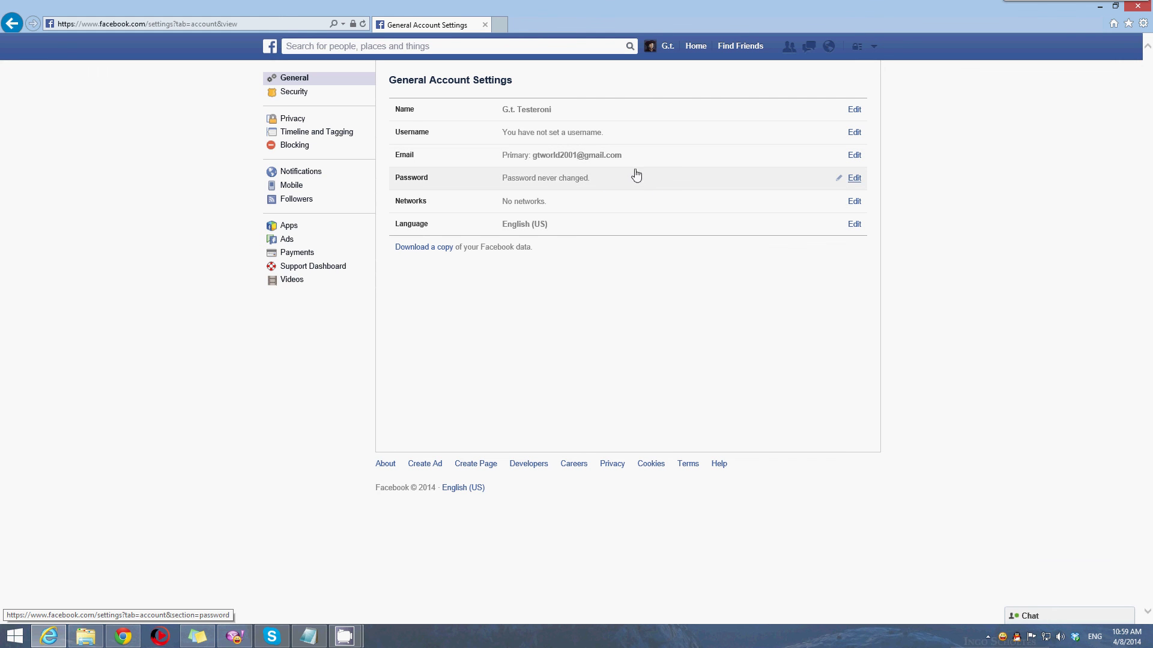
- Close the Networks settings unchanged, then choose English (Pirate) as the primary language
left_click(853, 202)
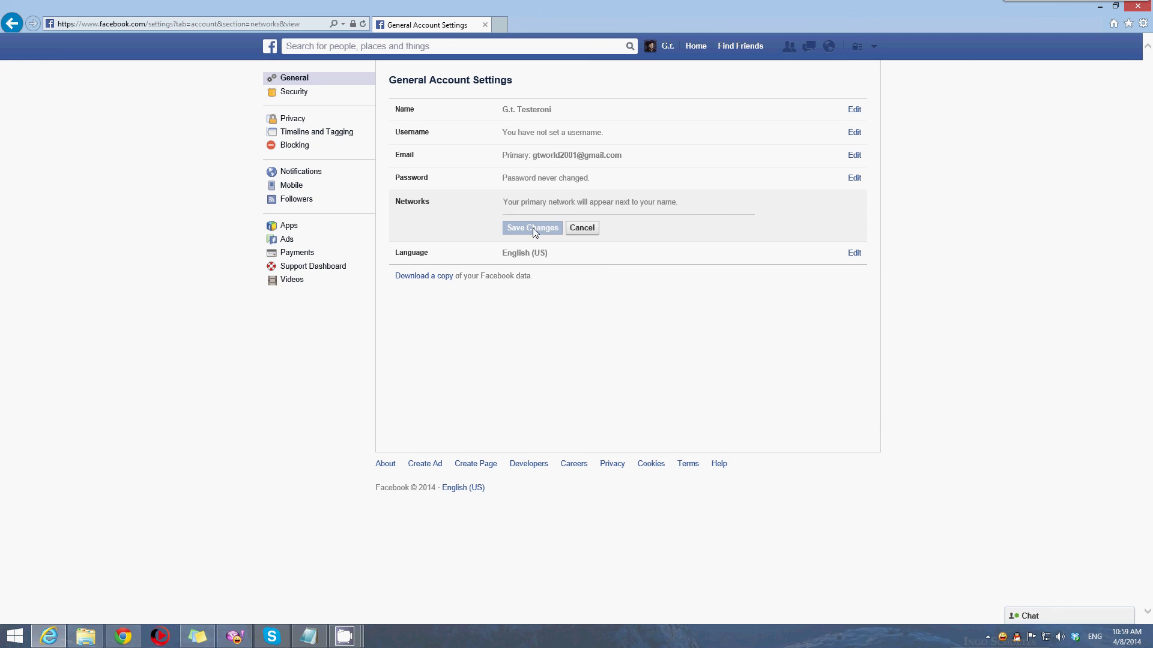
left_click(582, 228)
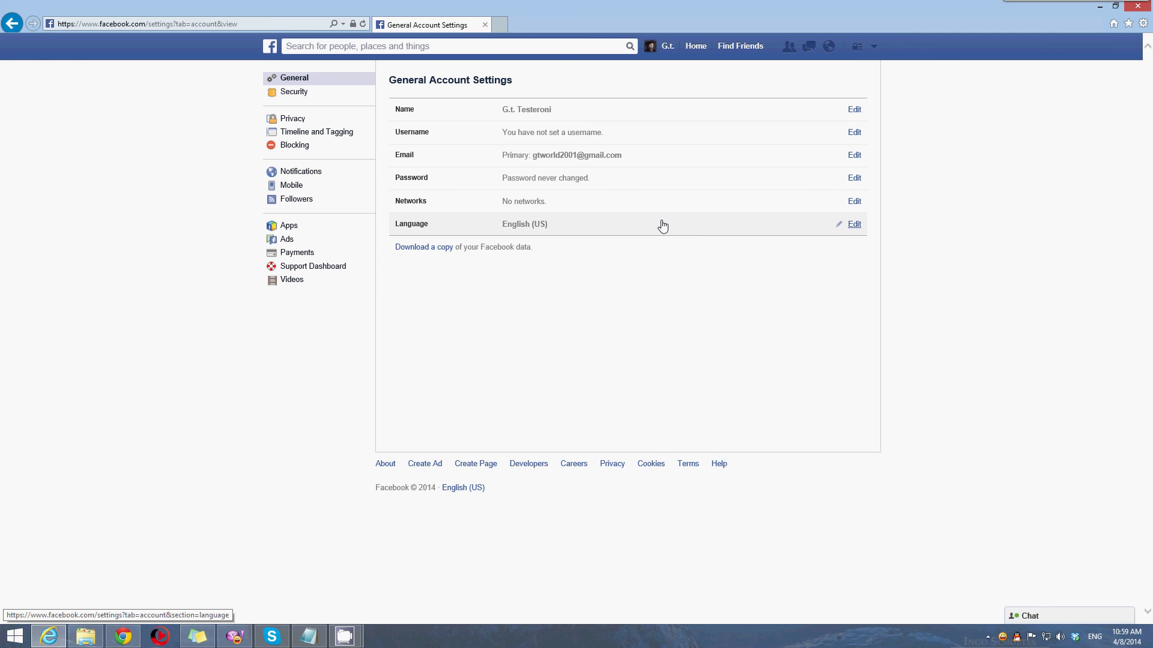
left_click(853, 225)
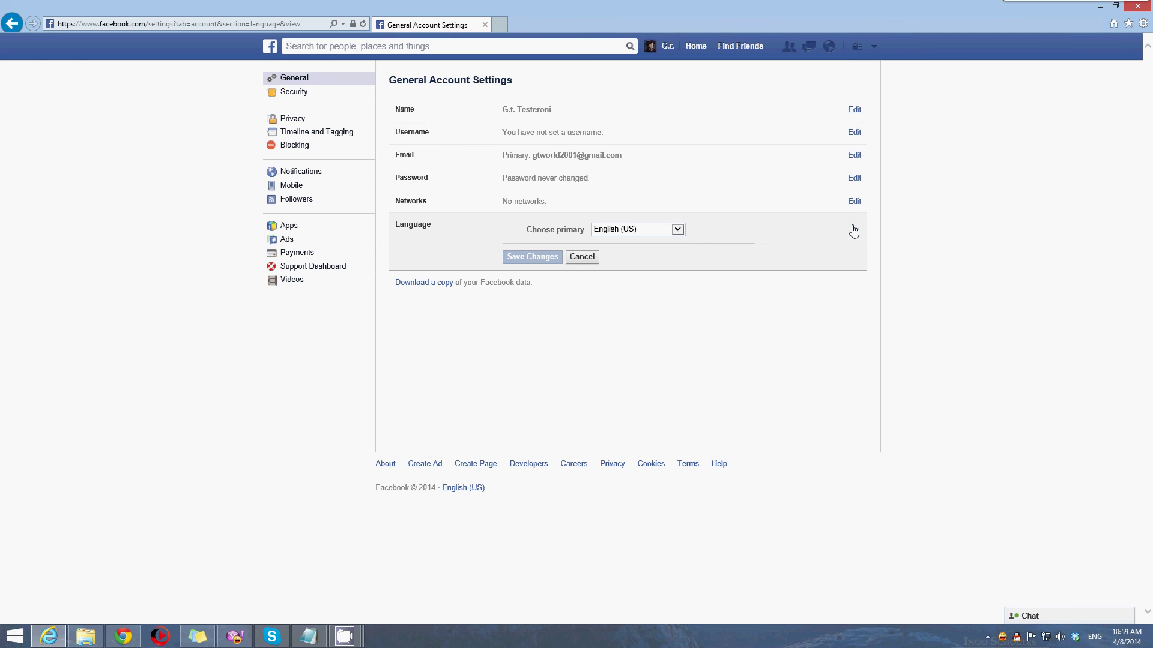
left_click(682, 230)
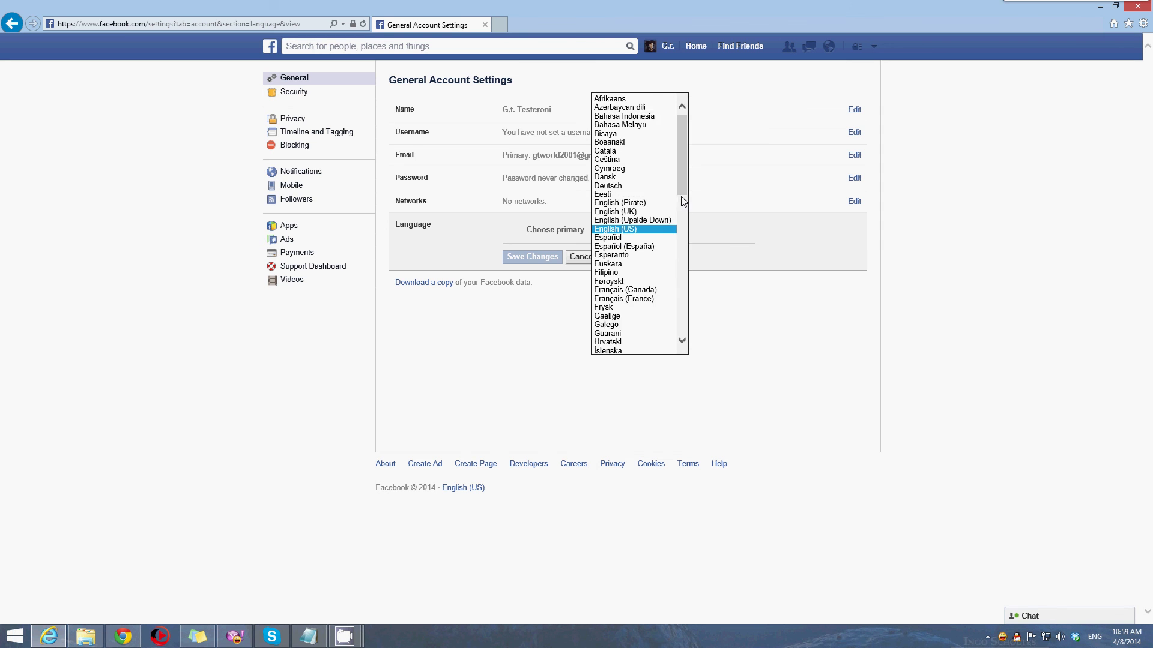
mouse_move(682, 197)
left_mouse_down()
mouse_move(682, 347)
mouse_move(685, 185)
left_mouse_up()
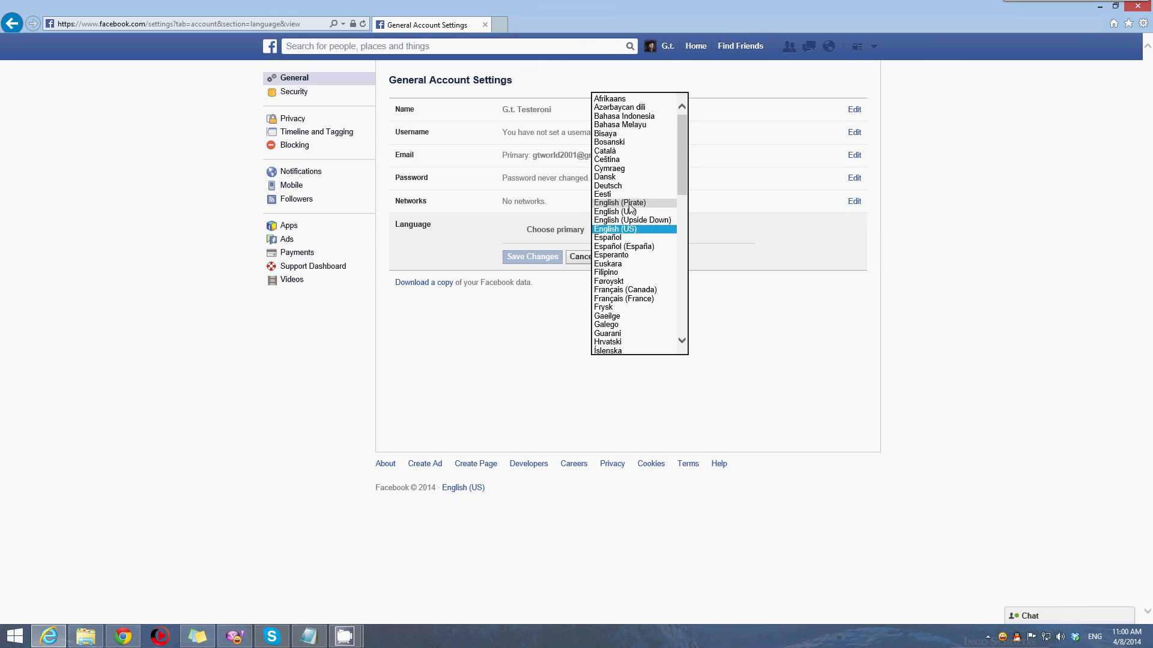
left_click(629, 206)
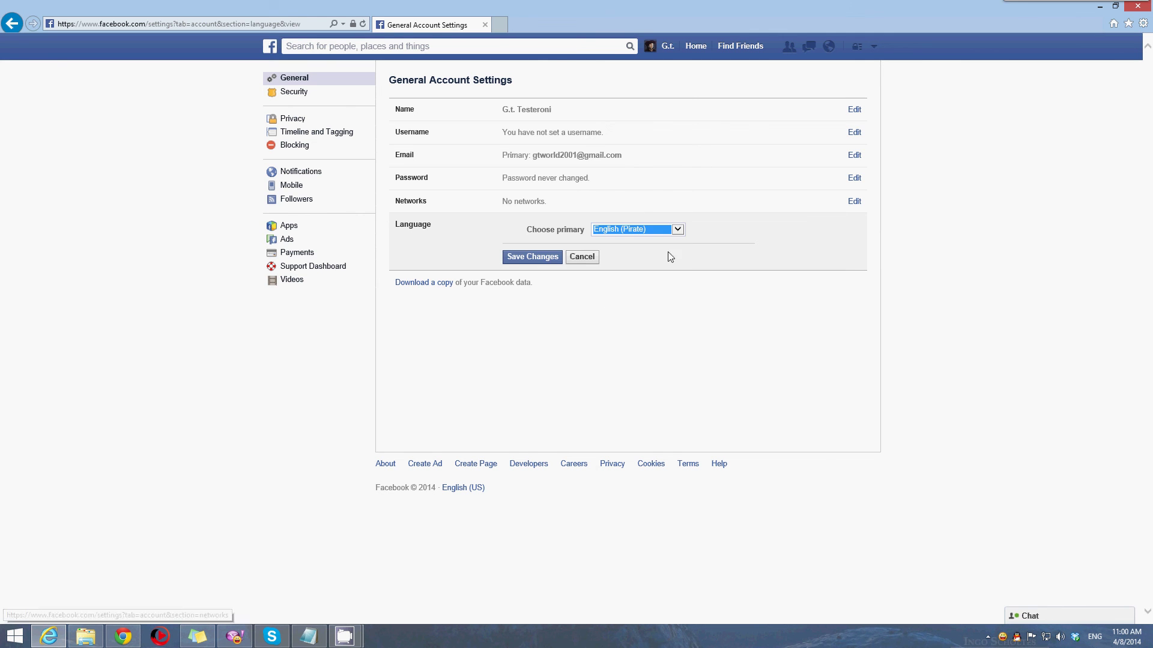
- Save English (Pirate), then reopen the language editor and choose English (US)
left_click(543, 258)
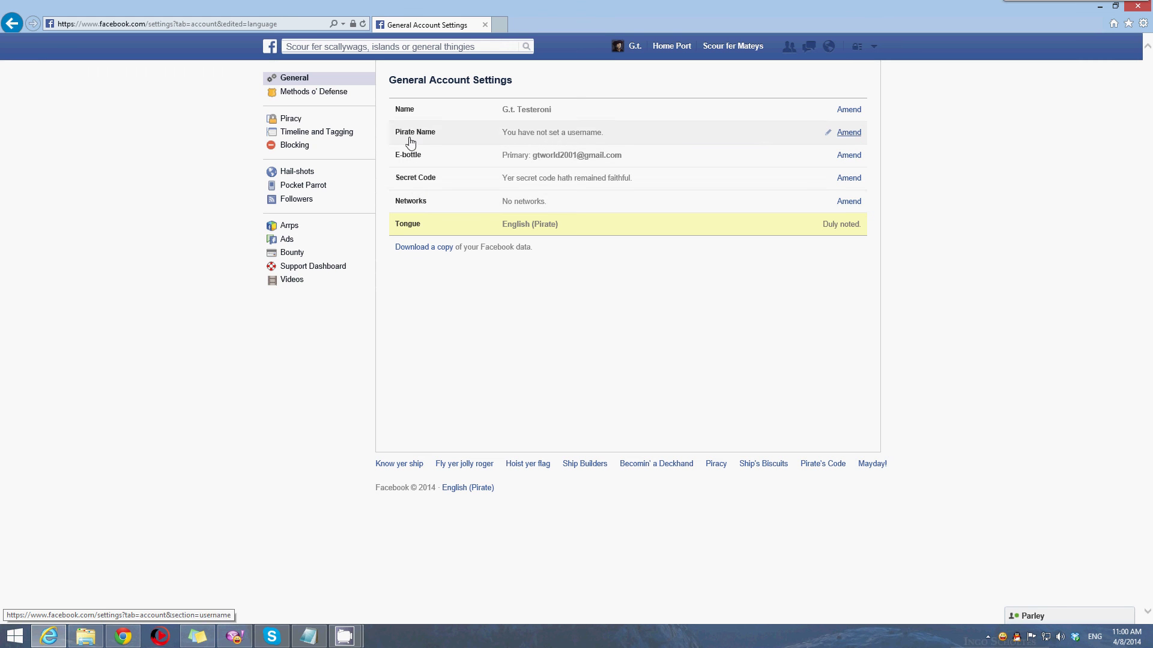
left_click(850, 230)
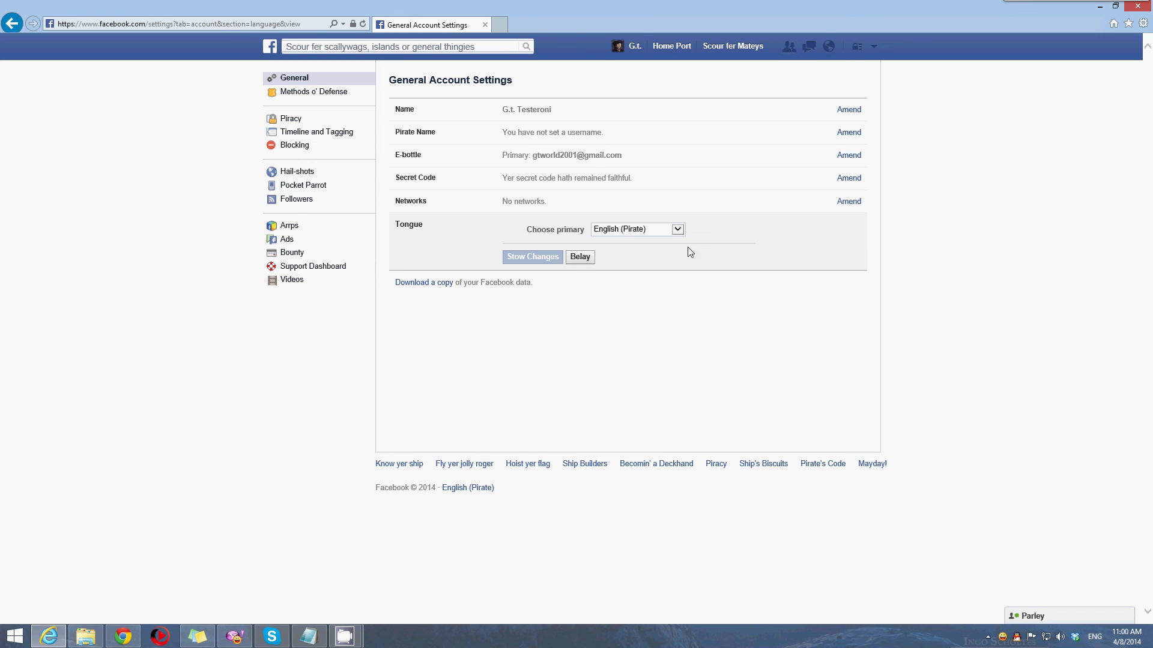
left_click(678, 231)
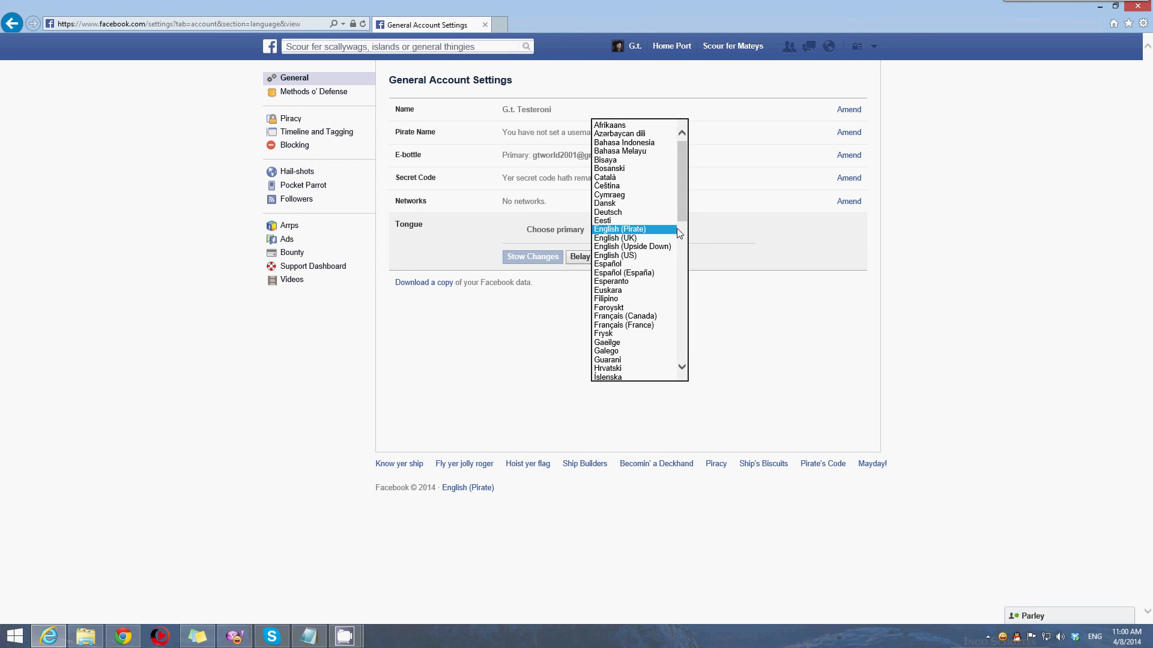
left_click(626, 247)
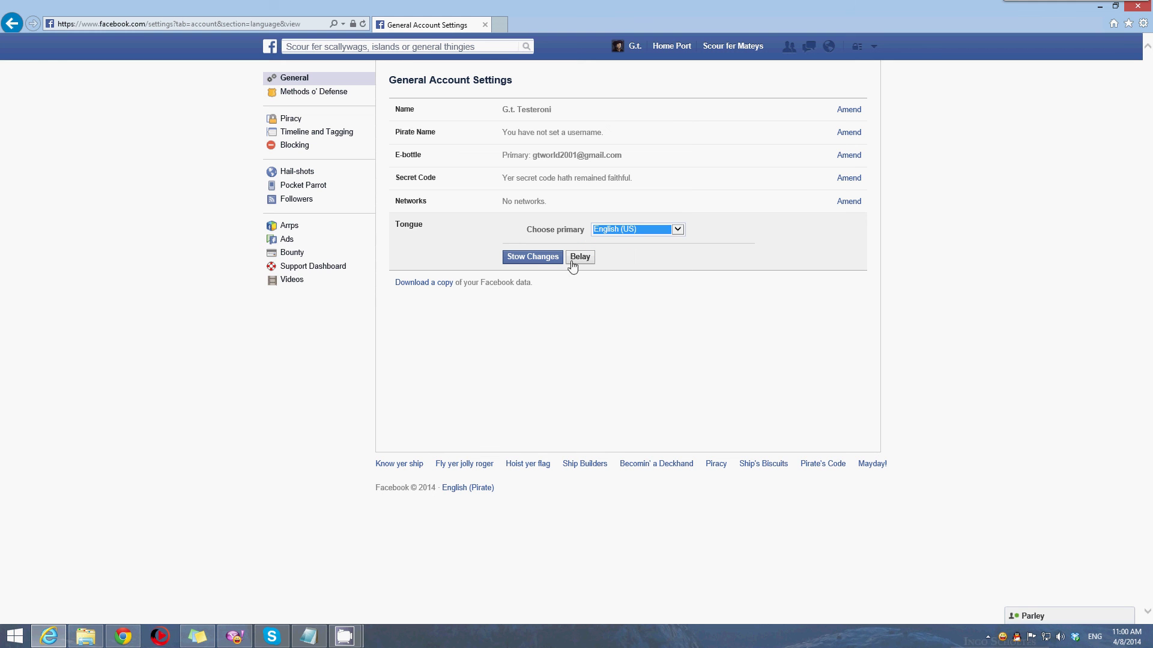
- Save English (US) as the account's primary language
left_click(540, 259)
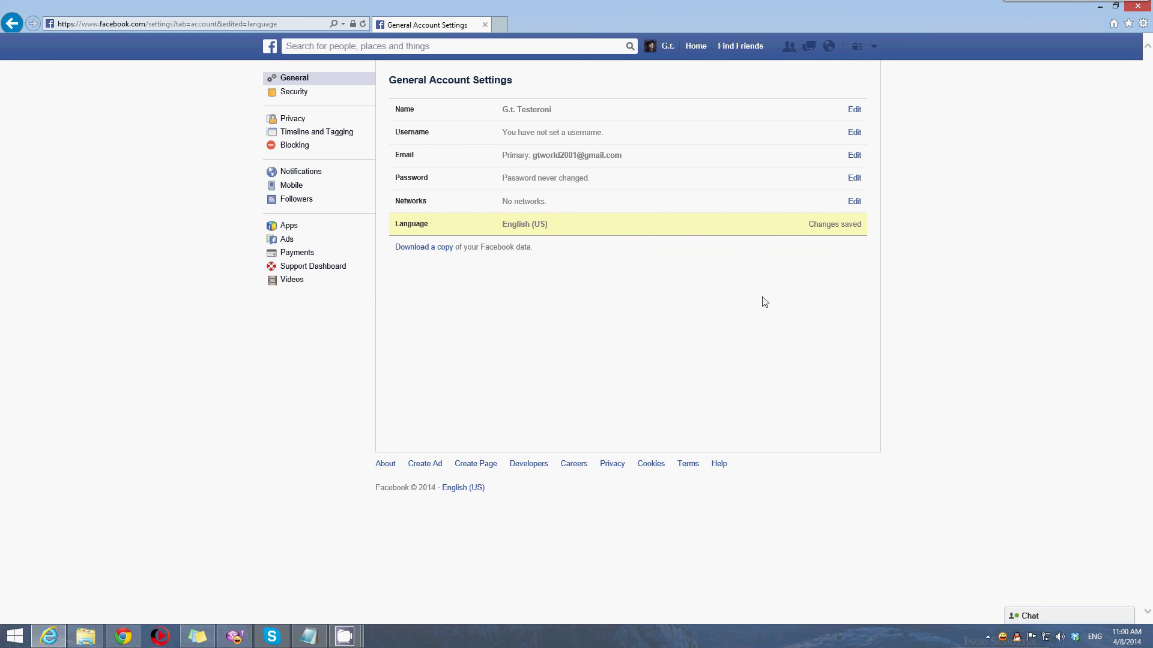